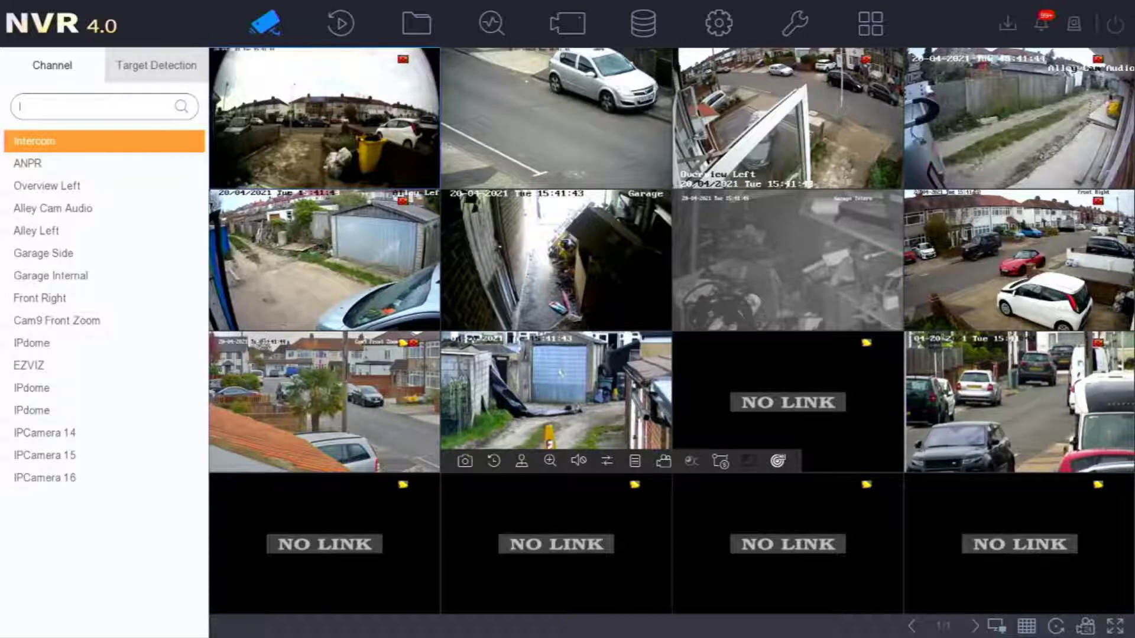
# Enlarge the ANPR camera in the live view and capture a snapshot of its picture.
pyautogui.click(266, 27)
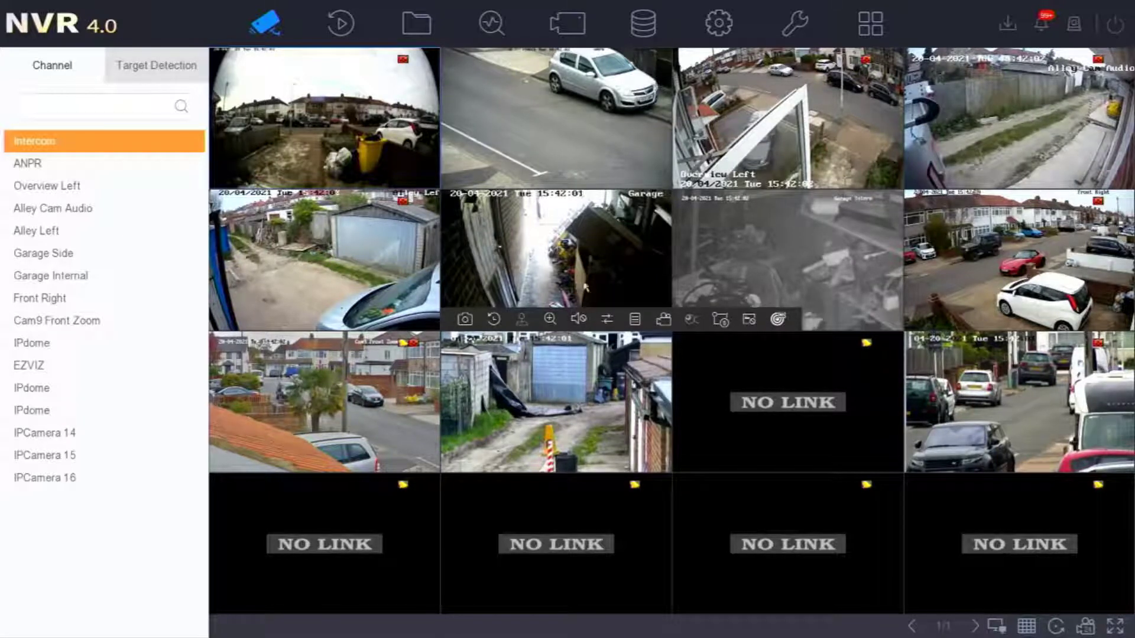
pyautogui.doubleClick(578, 137)
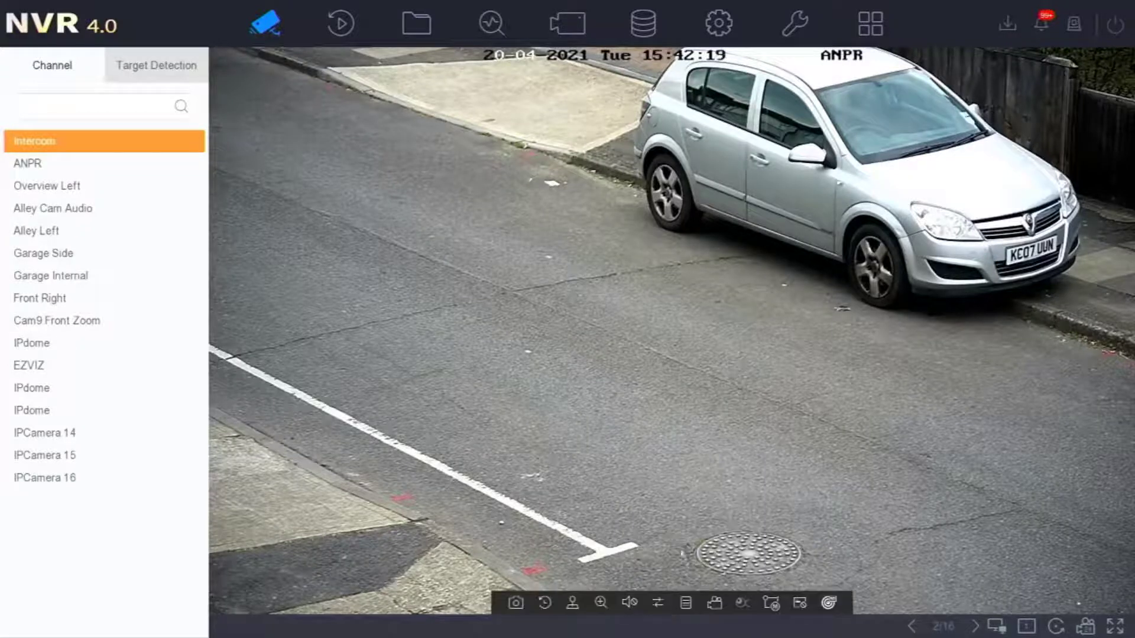
pyautogui.click(516, 603)
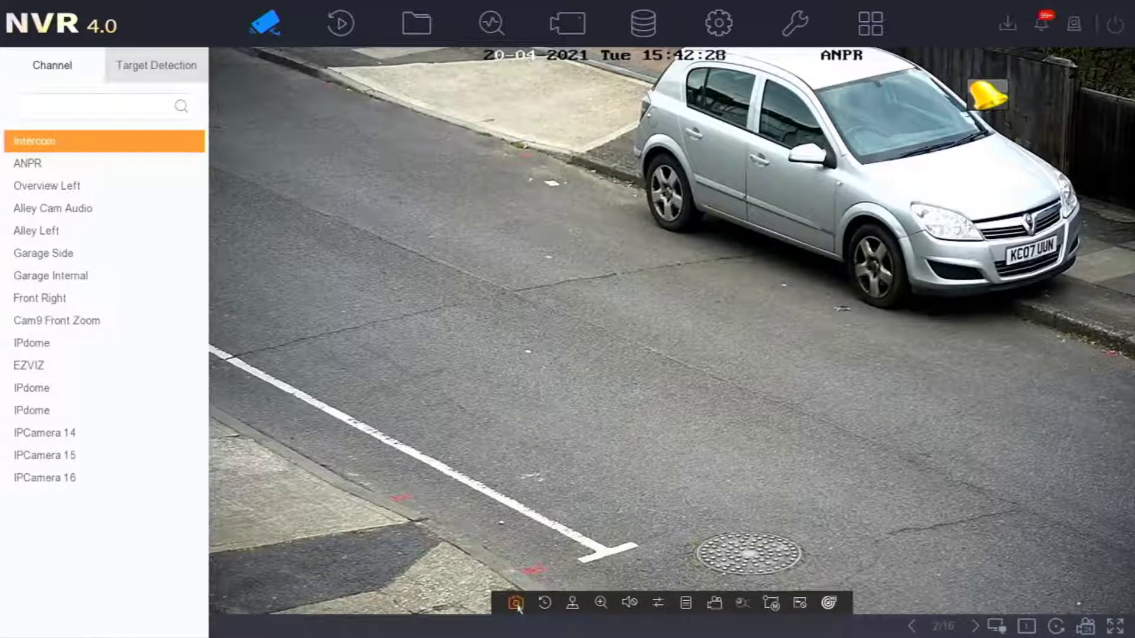
# Review the ANPR camera's last few minutes with instant playback, skip forward through the footage, and return to live.
pyautogui.click(546, 603)
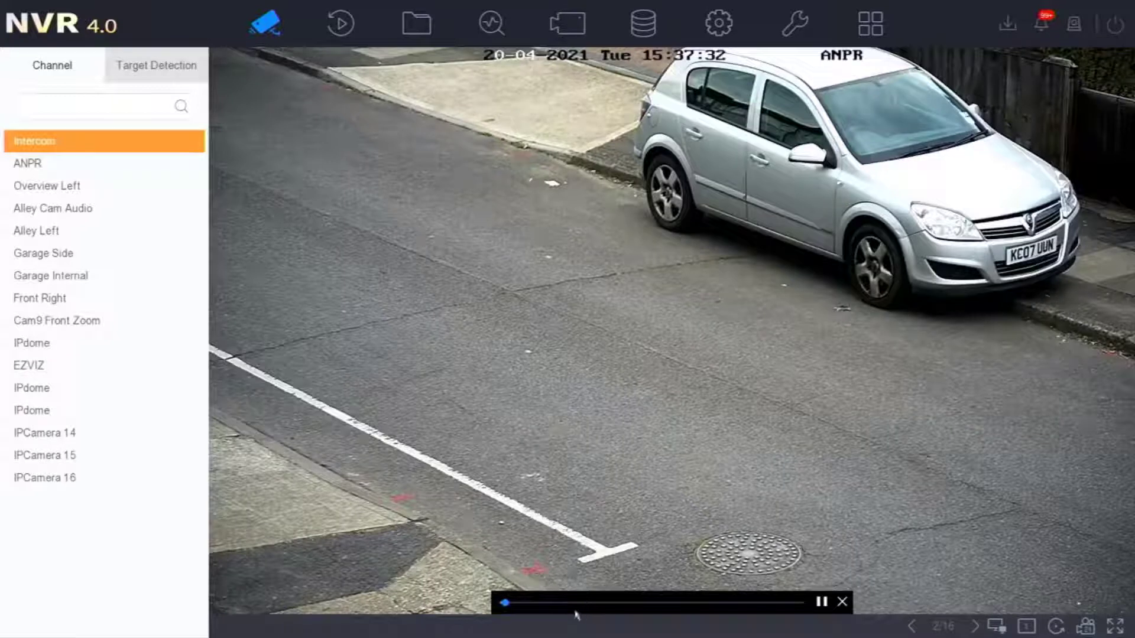
pyautogui.moveTo(520, 609); pyautogui.dragTo(704, 612)
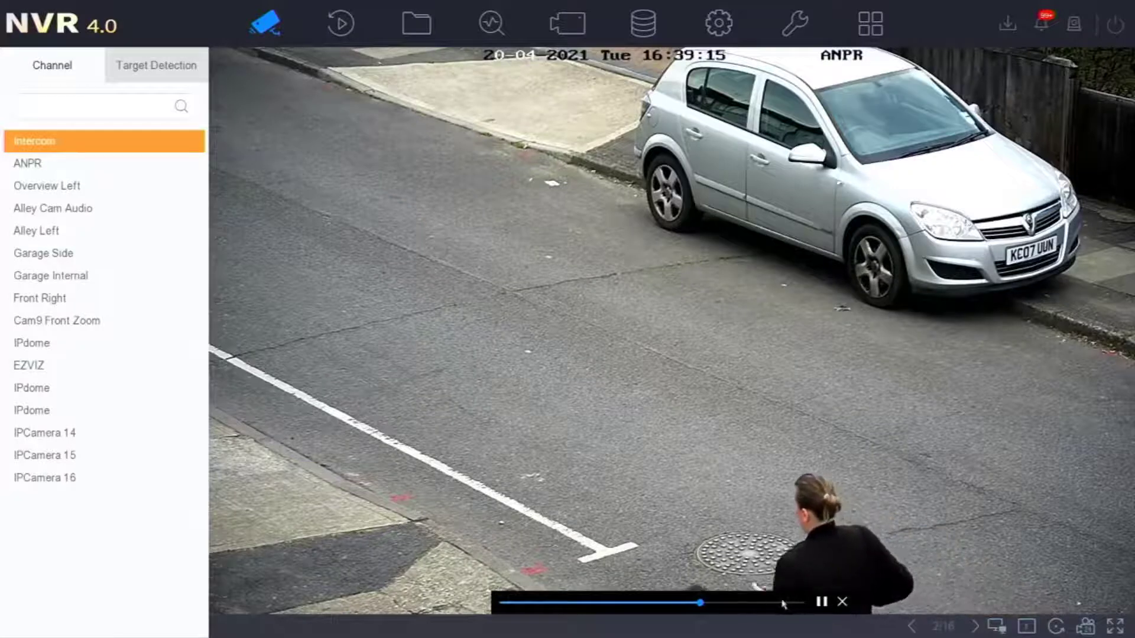
pyautogui.moveTo(747, 609); pyautogui.dragTo(767, 609)
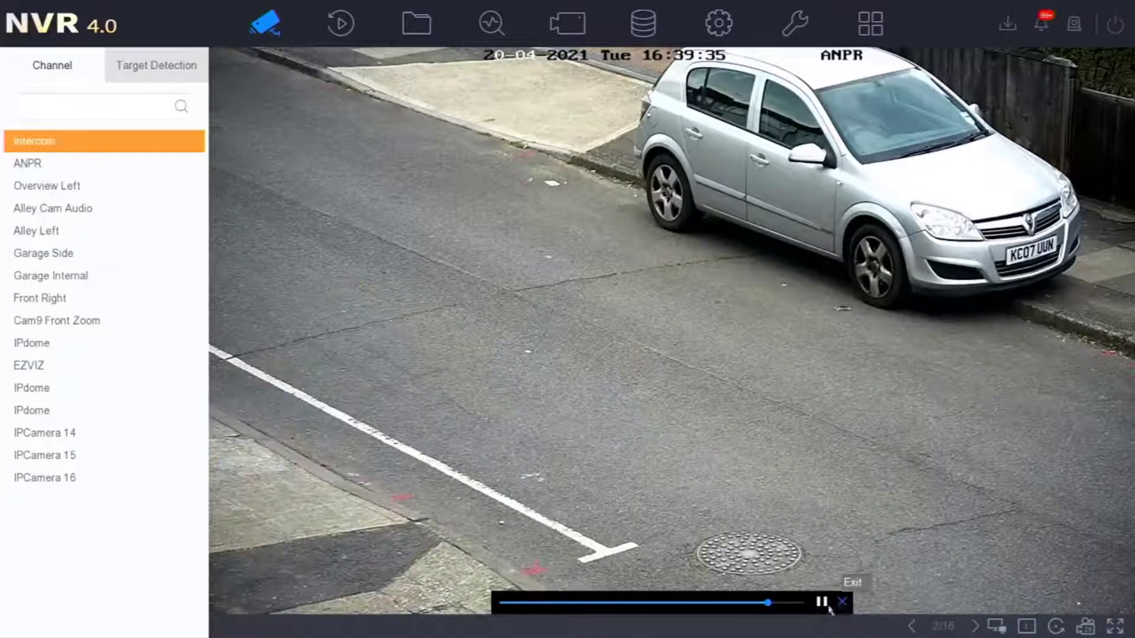
pyautogui.click(842, 603)
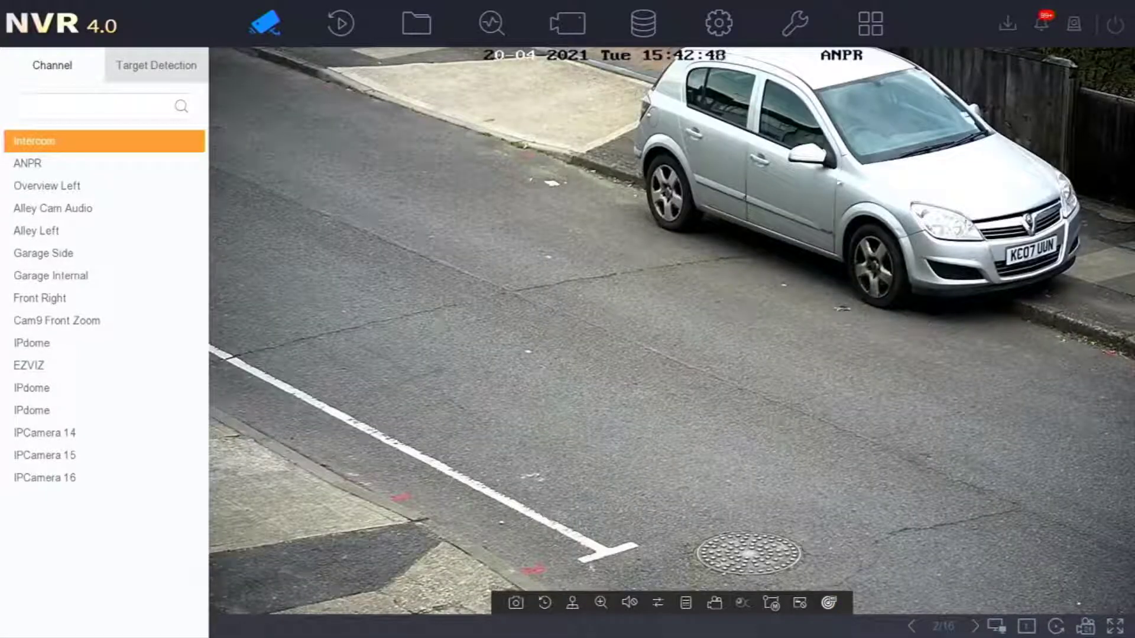
# Digitally zoom in and out on the parked silver car's number plate in the ANPR feed, and leave the zoom view.
pyautogui.moveTo(627, 604)
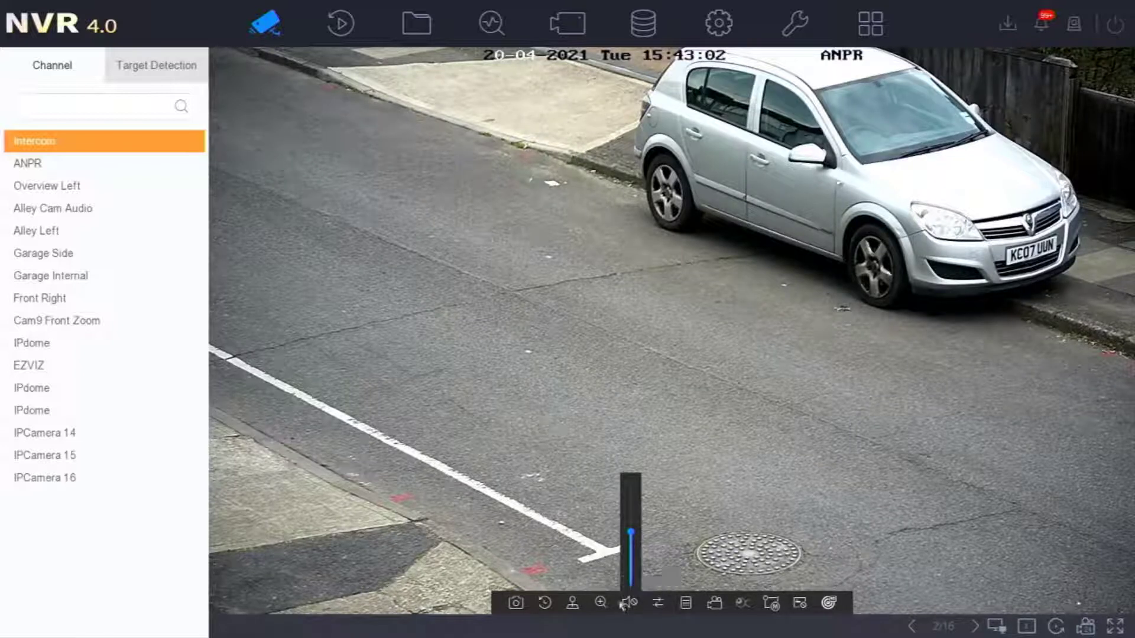
pyautogui.click(600, 603)
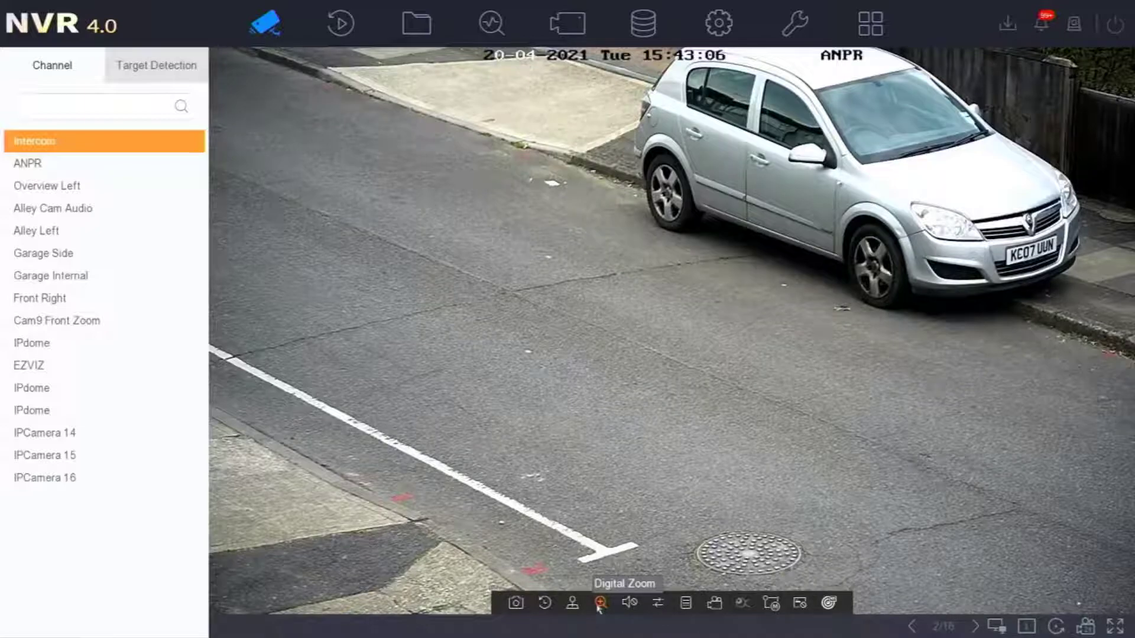
pyautogui.click(599, 604)
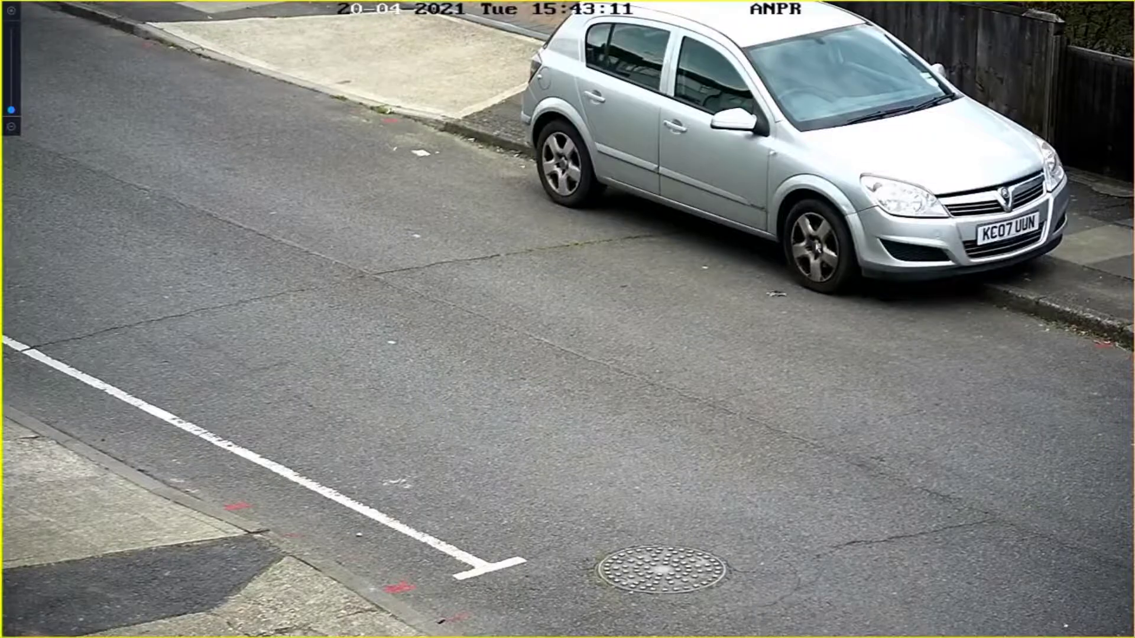
pyautogui.scroll(3, 816, 248)
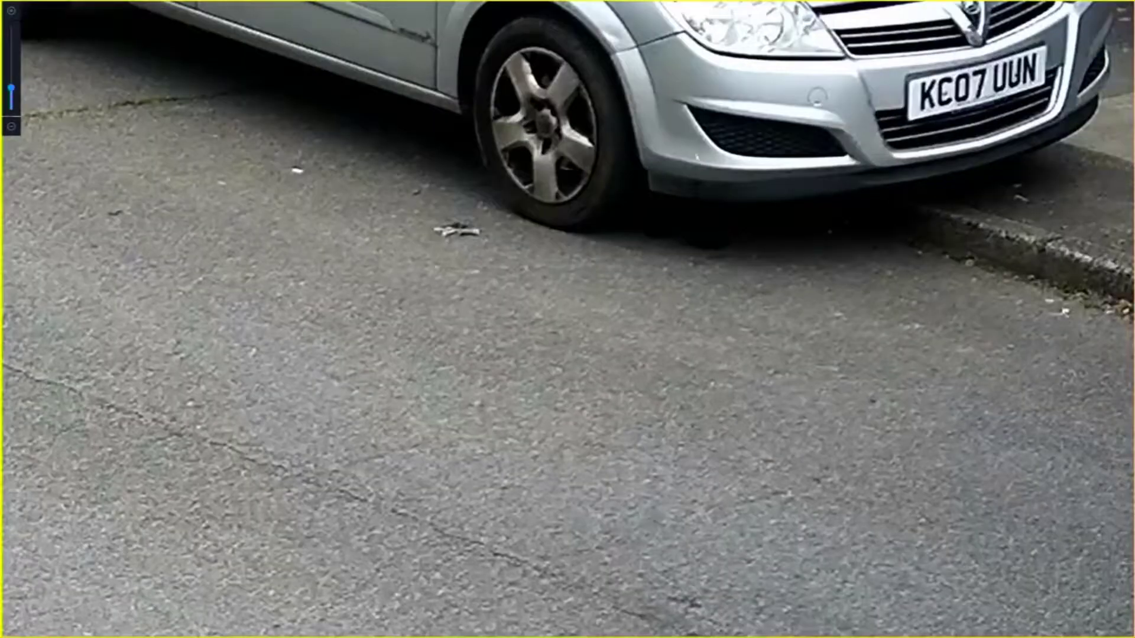
pyautogui.scroll(3, 669, 141)
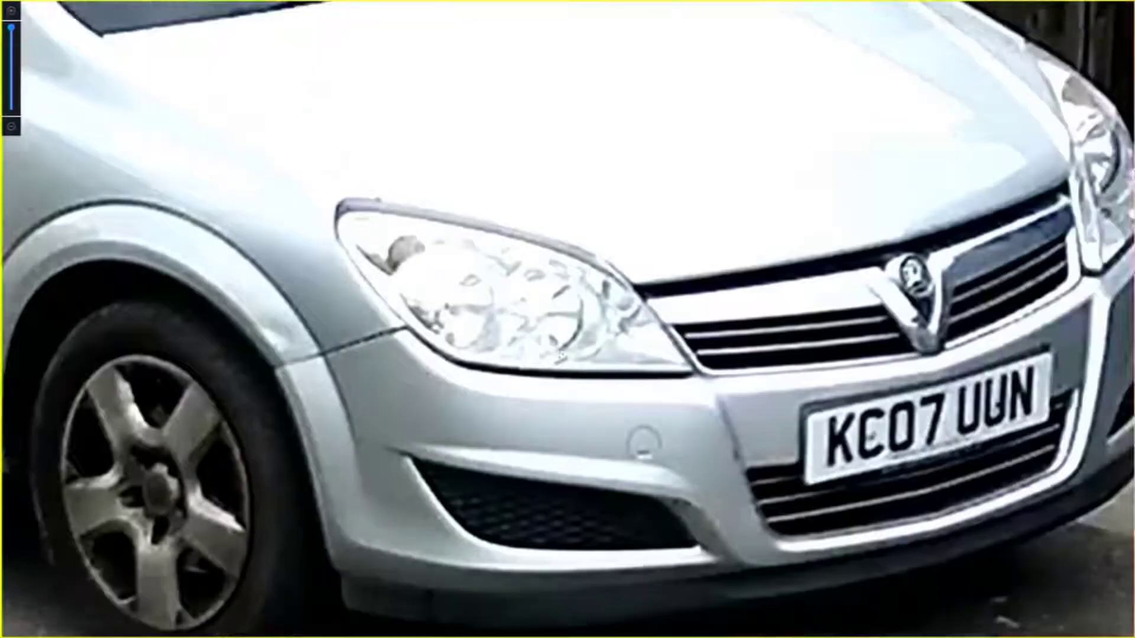
pyautogui.scroll(-3, 479, 250)
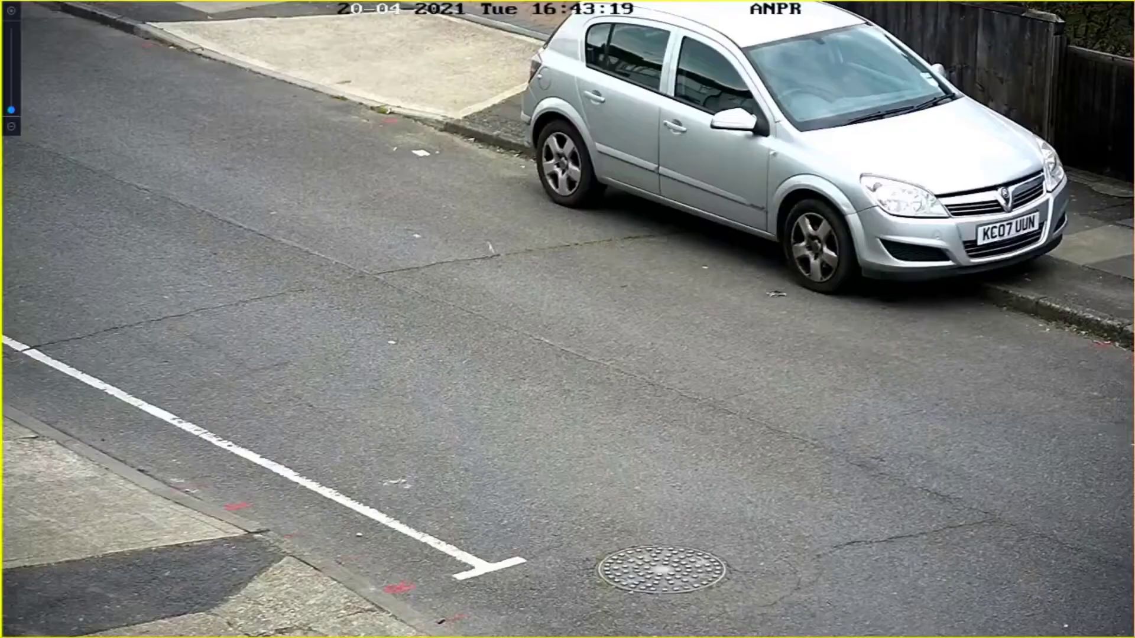
pyautogui.scroll(3, 846, 411)
pyautogui.scroll(-4, 845, 411)
pyautogui.press('Escape')
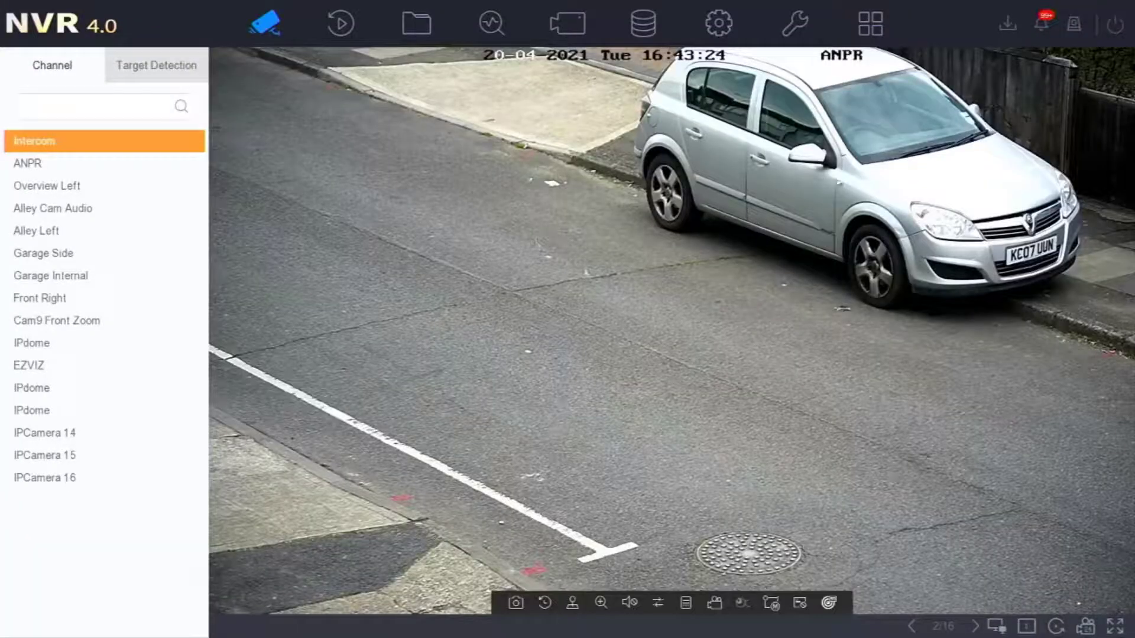
# Return to the live grid of all cameras and look at the Garage Side camera's stream information and image settings.
pyautogui.doubleClick(643, 324)
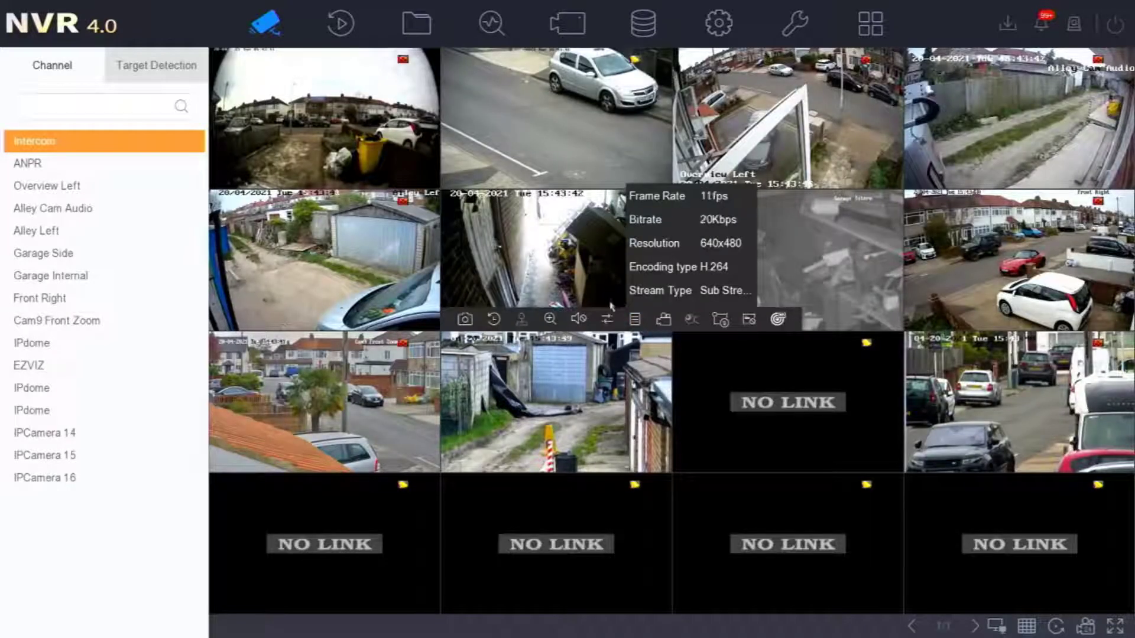
pyautogui.click(607, 319)
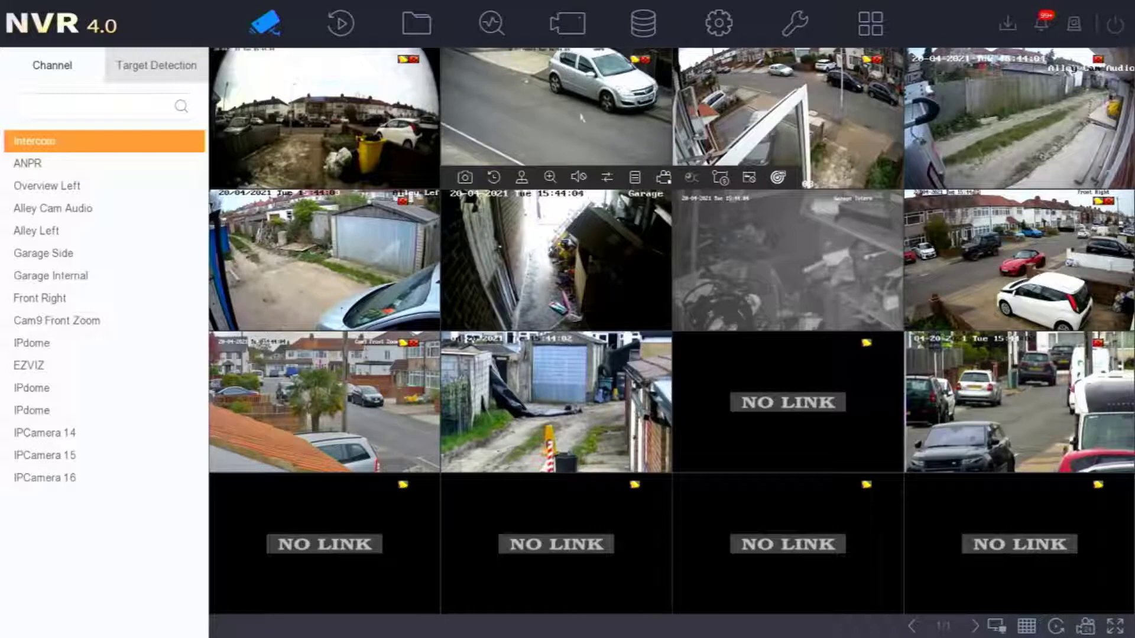
# Play back the Overview Left recording for 20 April 2021, widening the timeline scale to 1 day and narrowing it back to 5 minutes.
pyautogui.click(340, 24)
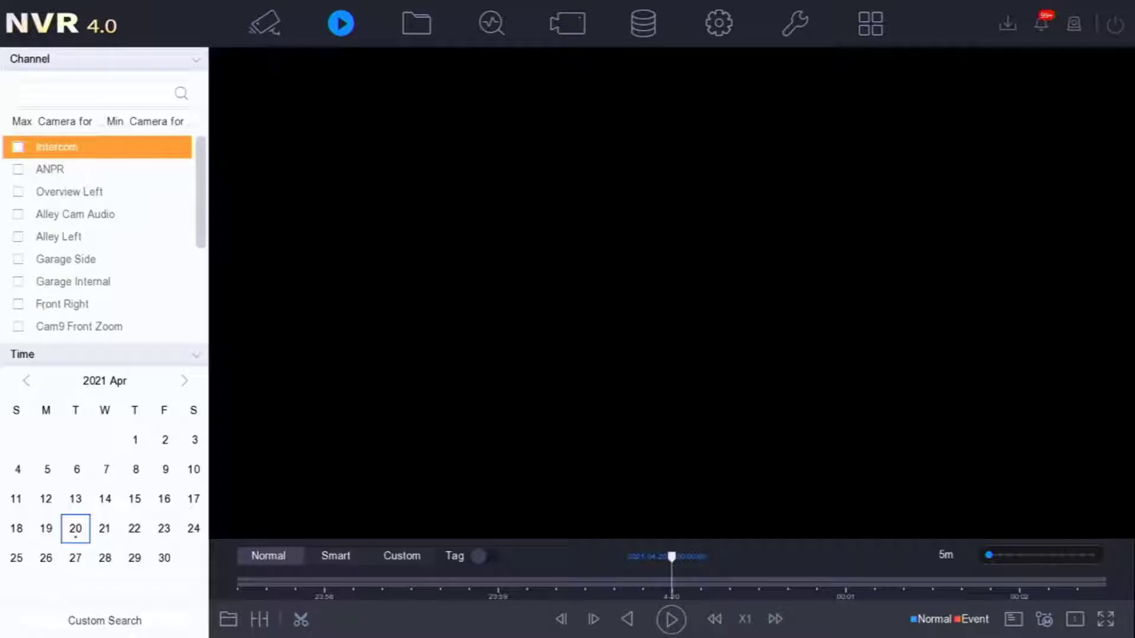
pyautogui.click(18, 192)
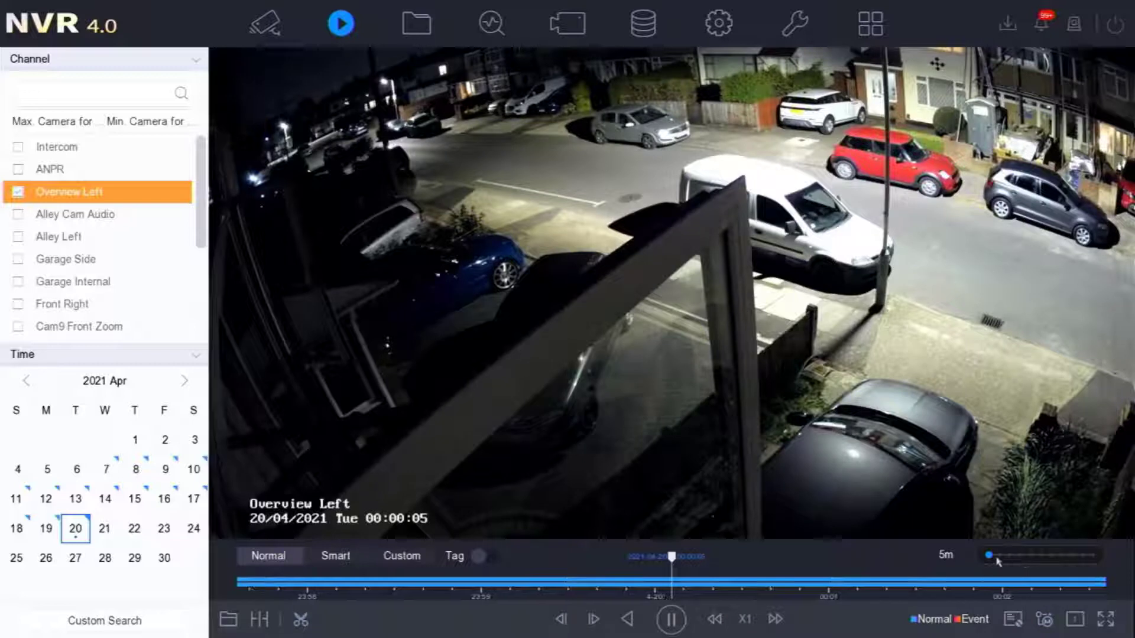
pyautogui.click(1094, 558)
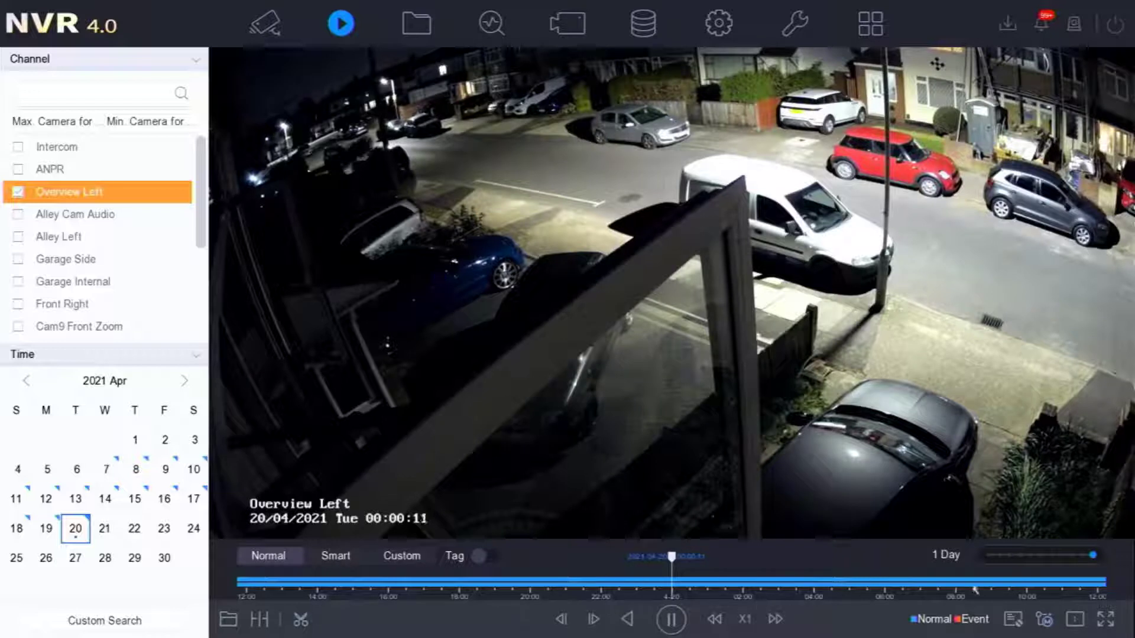
pyautogui.moveTo(1086, 558); pyautogui.dragTo(988, 555)
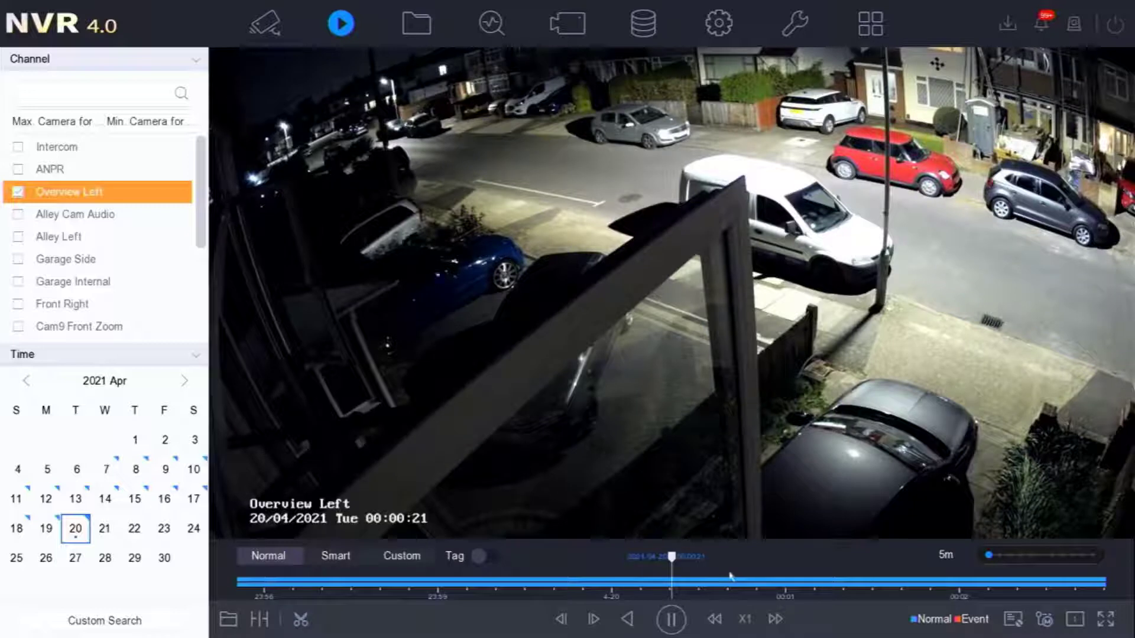
# Skip forward through the Overview Left recording to about 00:02:55.
pyautogui.moveTo(728, 584); pyautogui.dragTo(609, 592)
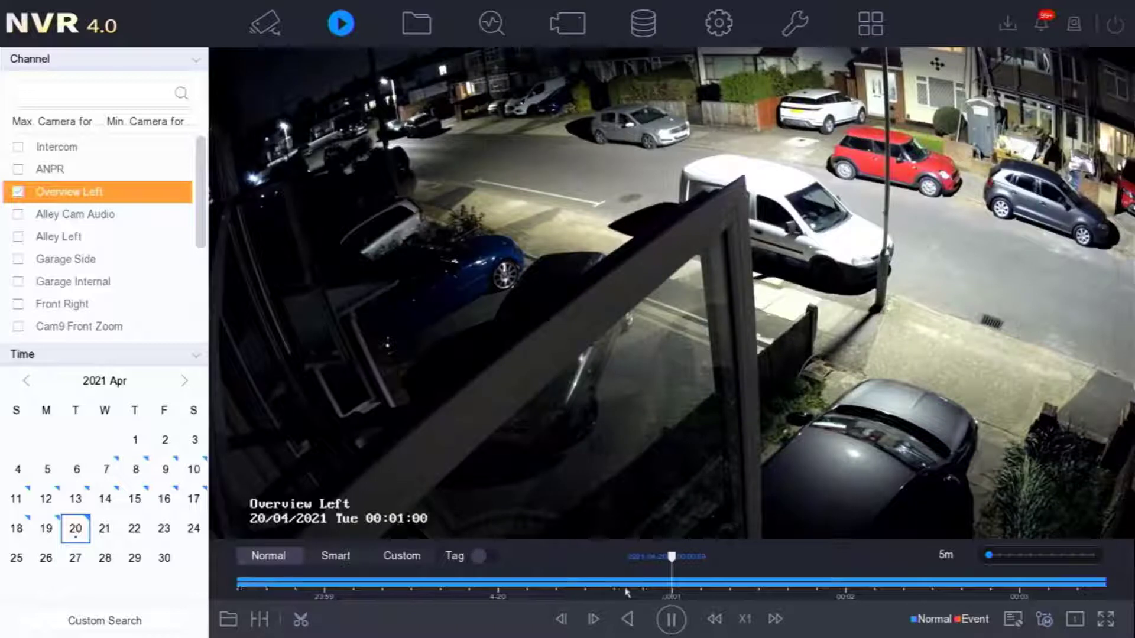
pyautogui.click(821, 591)
pyautogui.click(822, 591)
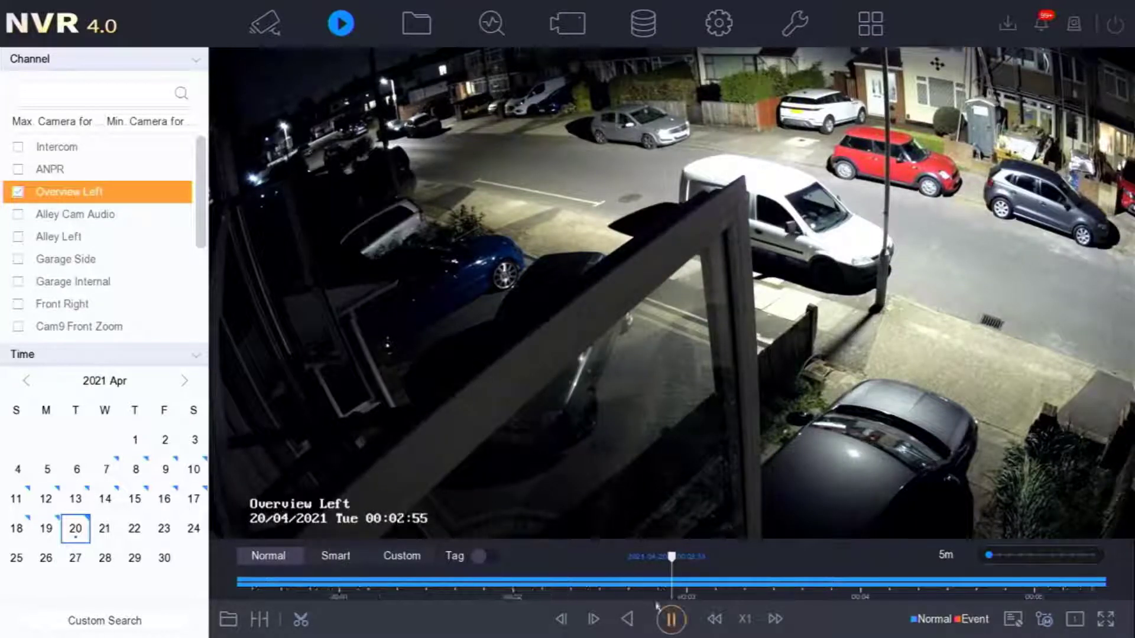
pyautogui.moveTo(533, 493)
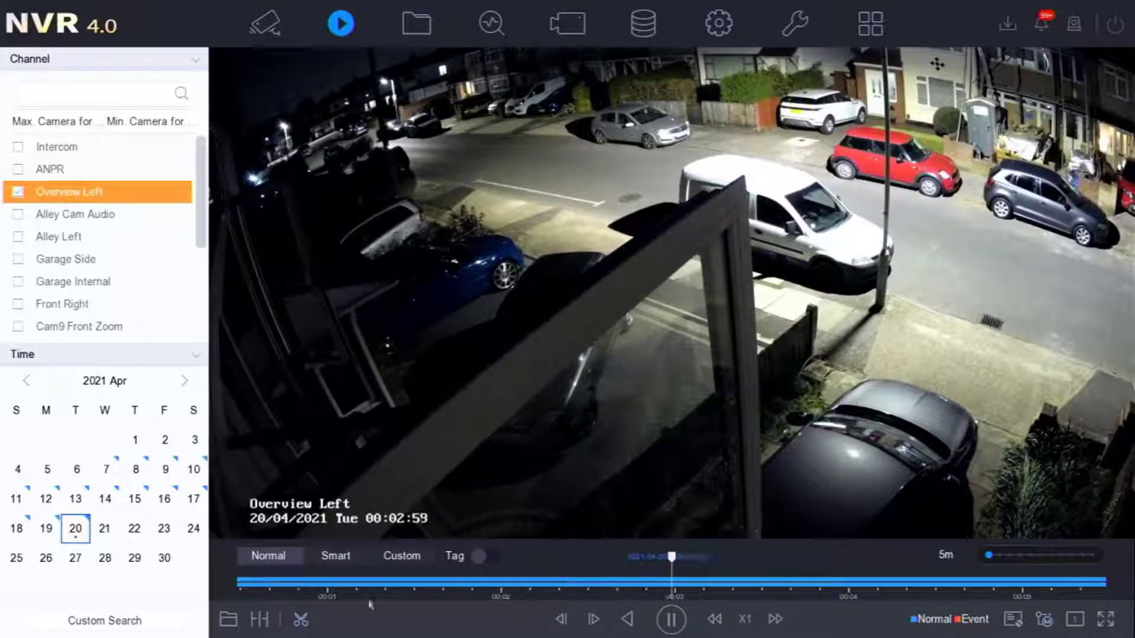
# Begin clipping the Overview Left recording and set the clip's start time to 00:03:00.
pyautogui.click(301, 621)
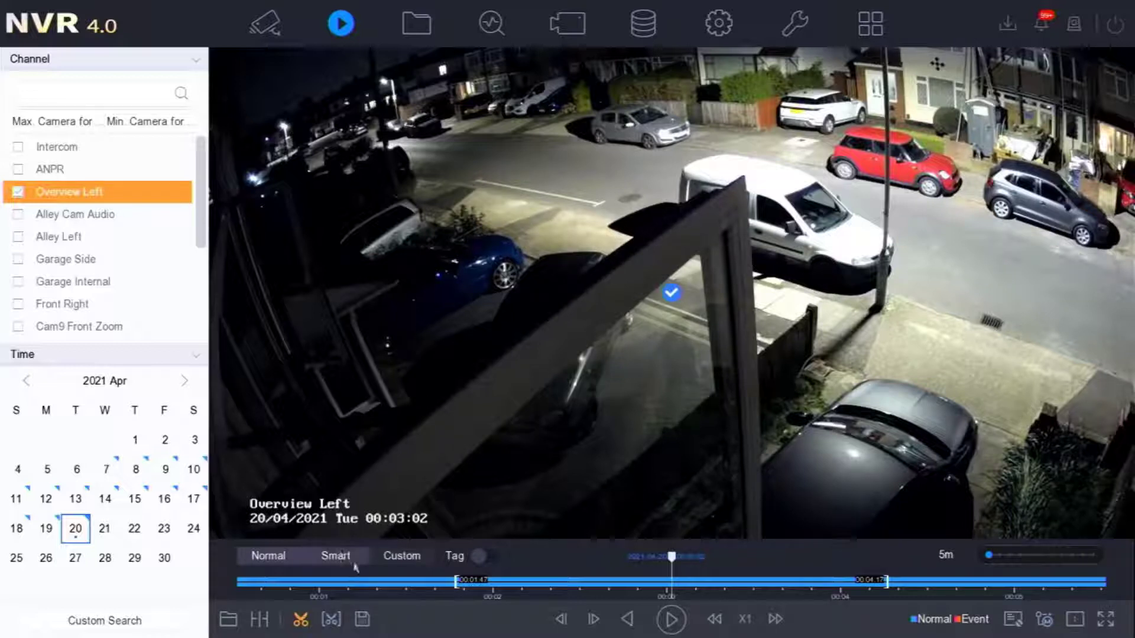
pyautogui.click(331, 619)
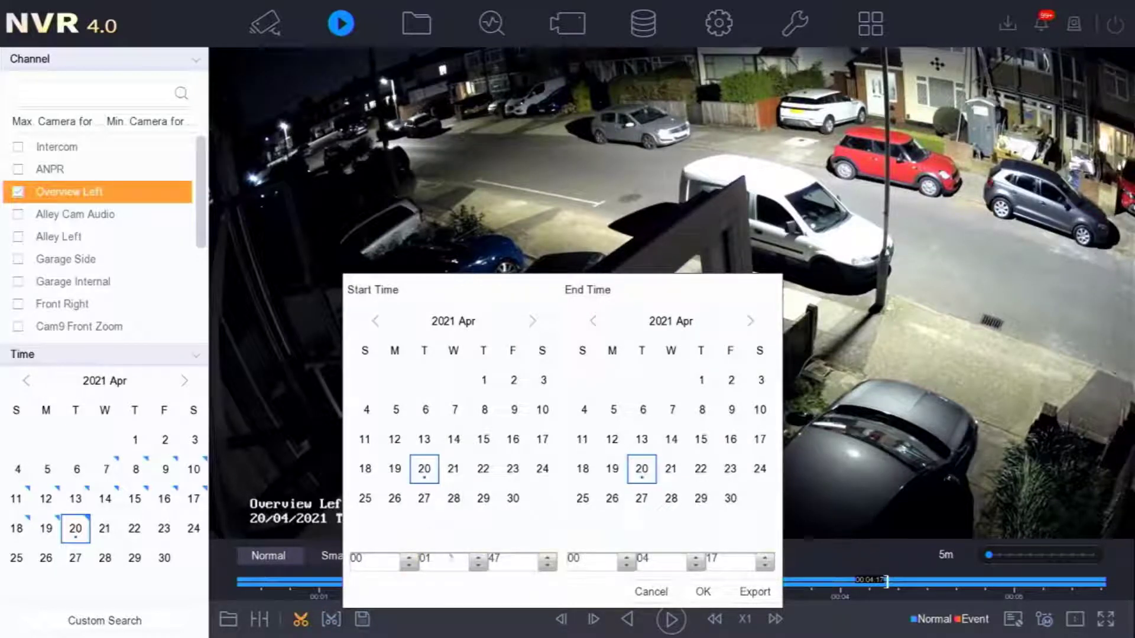
pyautogui.click(477, 557)
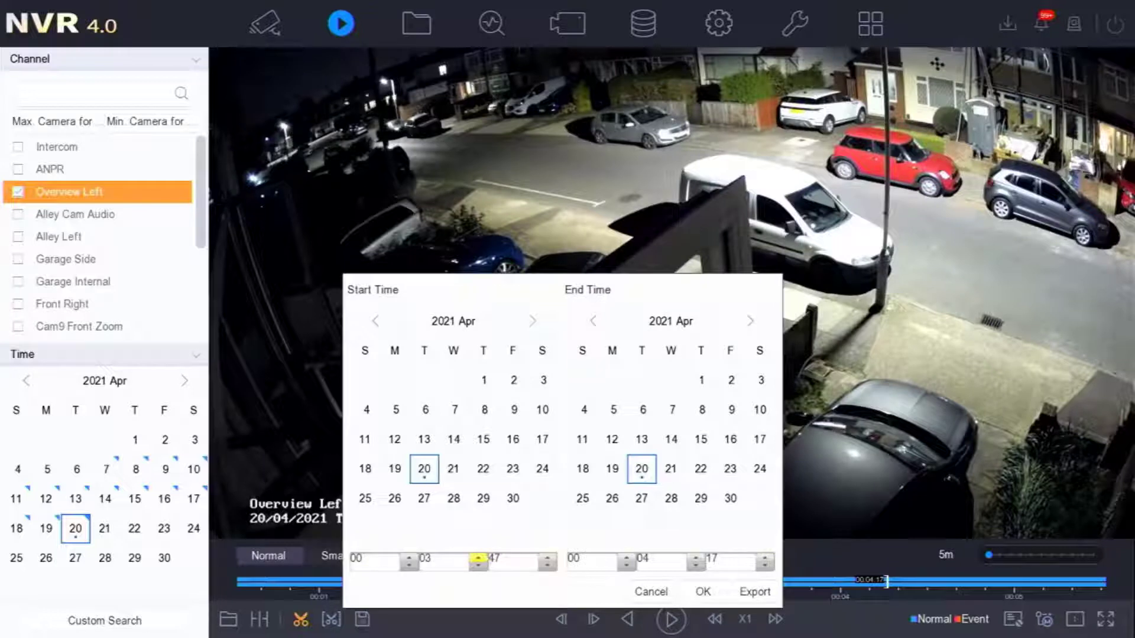
pyautogui.click(547, 556)
pyautogui.click(547, 557)
pyautogui.press('BackSpace')
pyautogui.press('BackSpace')
pyautogui.write('00')
# Set the clip's end time to 00:05:00 on 20 April 2021.
pyautogui.scroll(1, 515, 564)
pyautogui.scroll(-1, 514, 563)
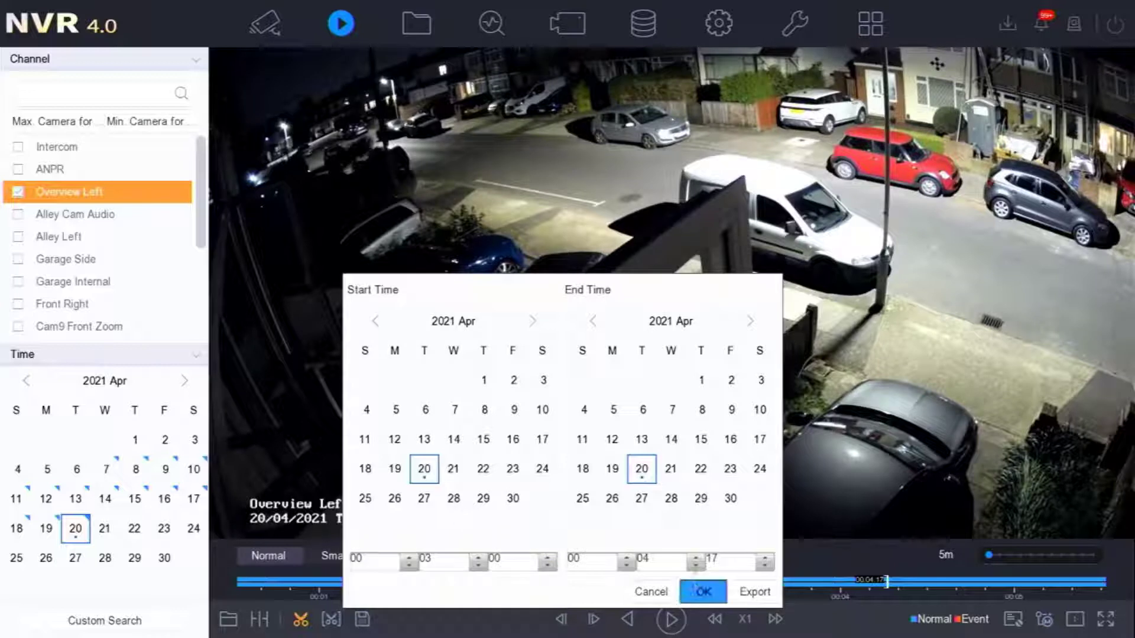
pyautogui.scroll(1, 685, 566)
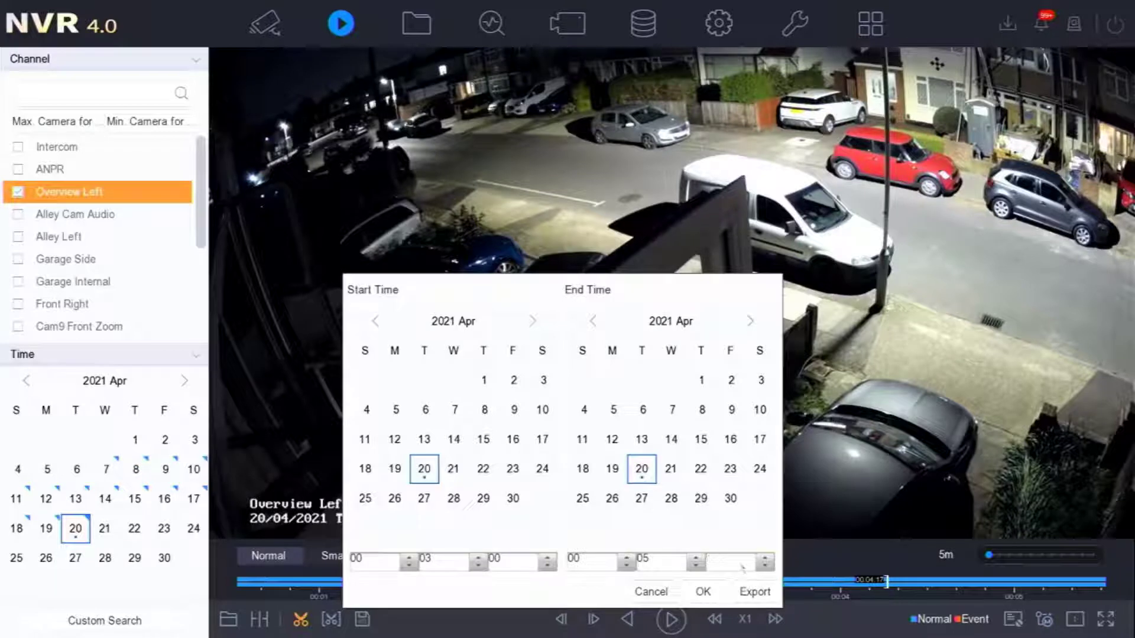
pyautogui.write('09')
# Try to export the Overview Left clip to external storage with the Default backup type, and leave clipping mode.
pyautogui.click(743, 599)
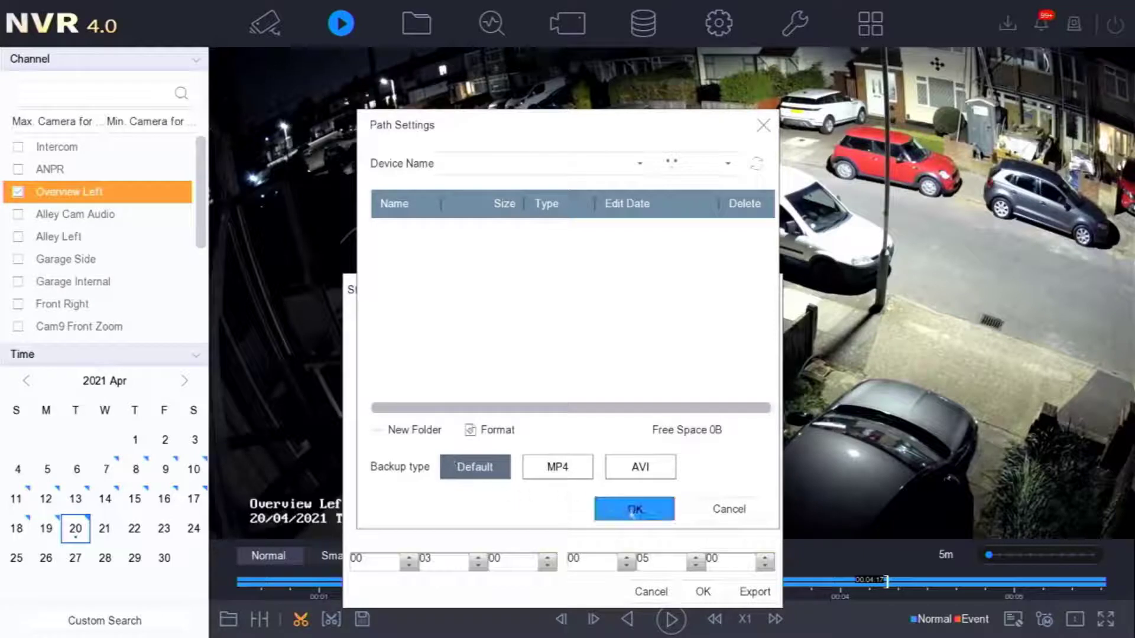
pyautogui.click(652, 517)
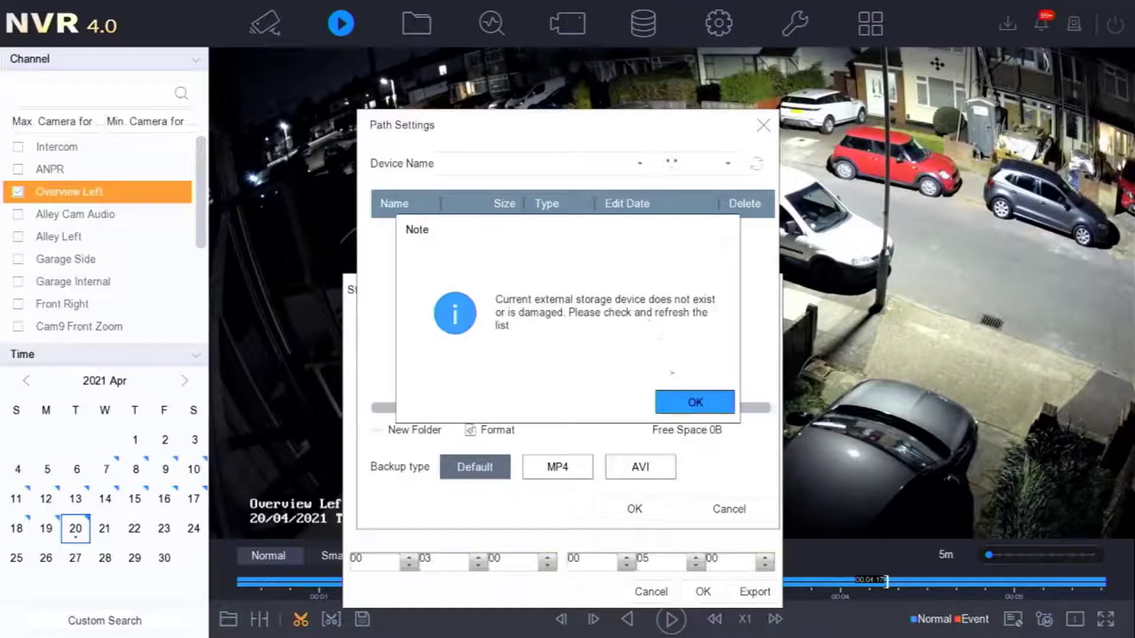
pyautogui.click(676, 402)
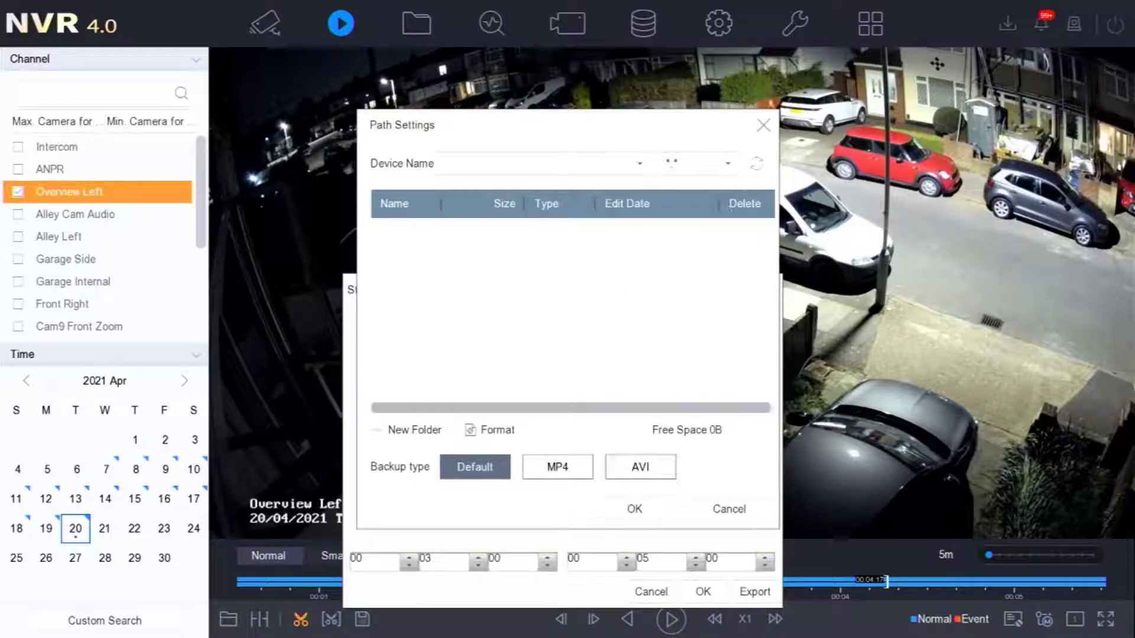
pyautogui.click(763, 125)
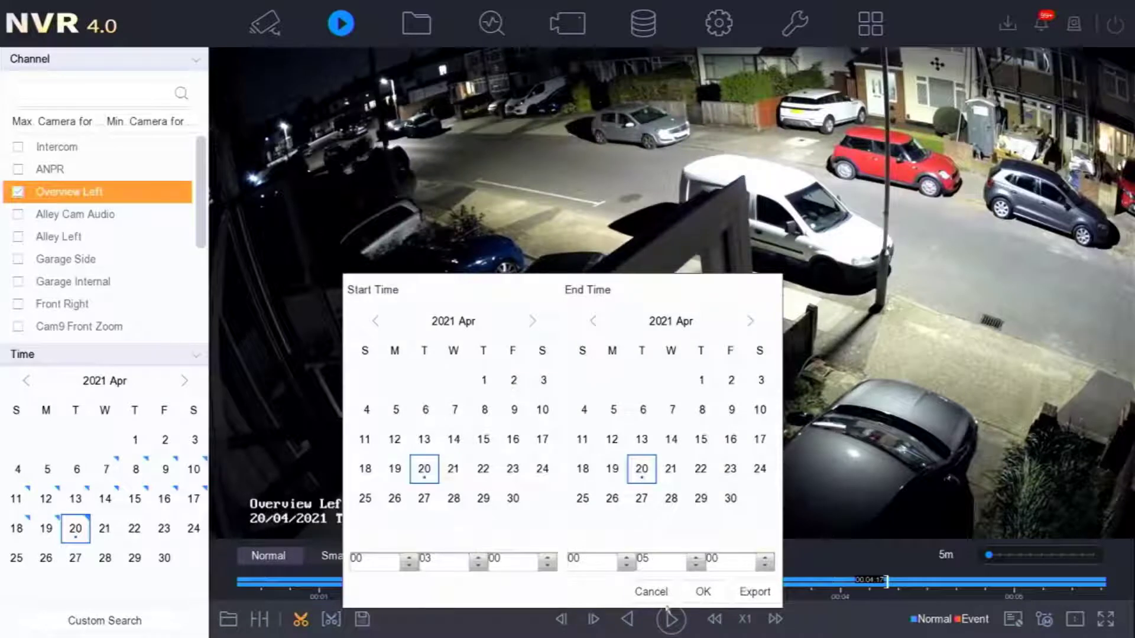
pyautogui.click(652, 592)
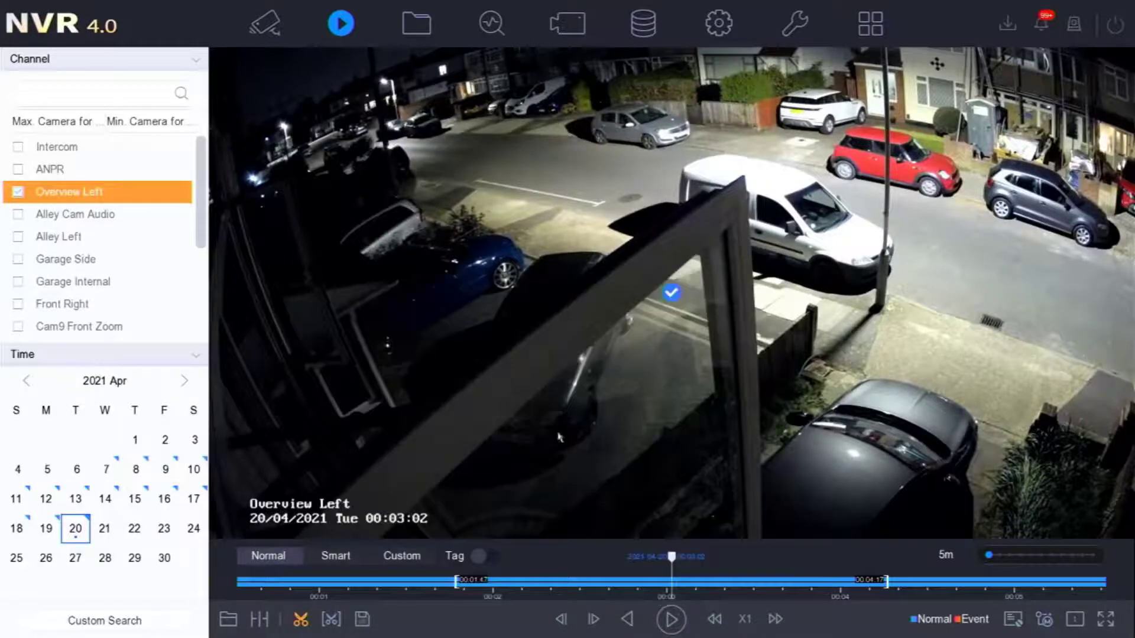
pyautogui.click(301, 619)
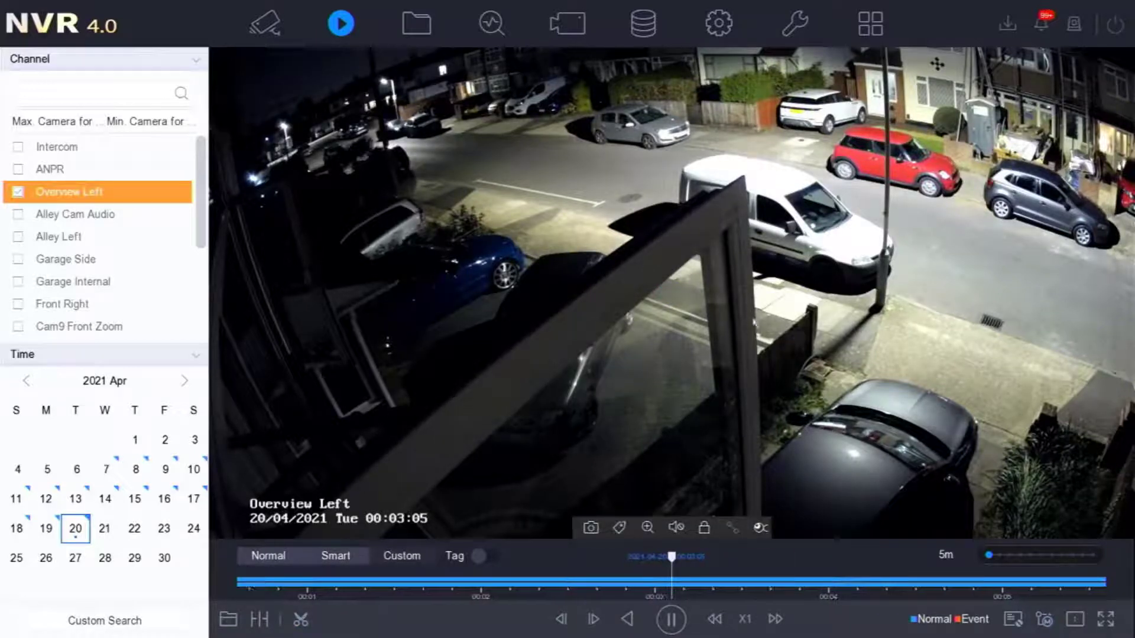
# Digitally zoom into the white van in the Overview Left recording, zoom back out to the full picture and exit digital zoom.
pyautogui.click(648, 534)
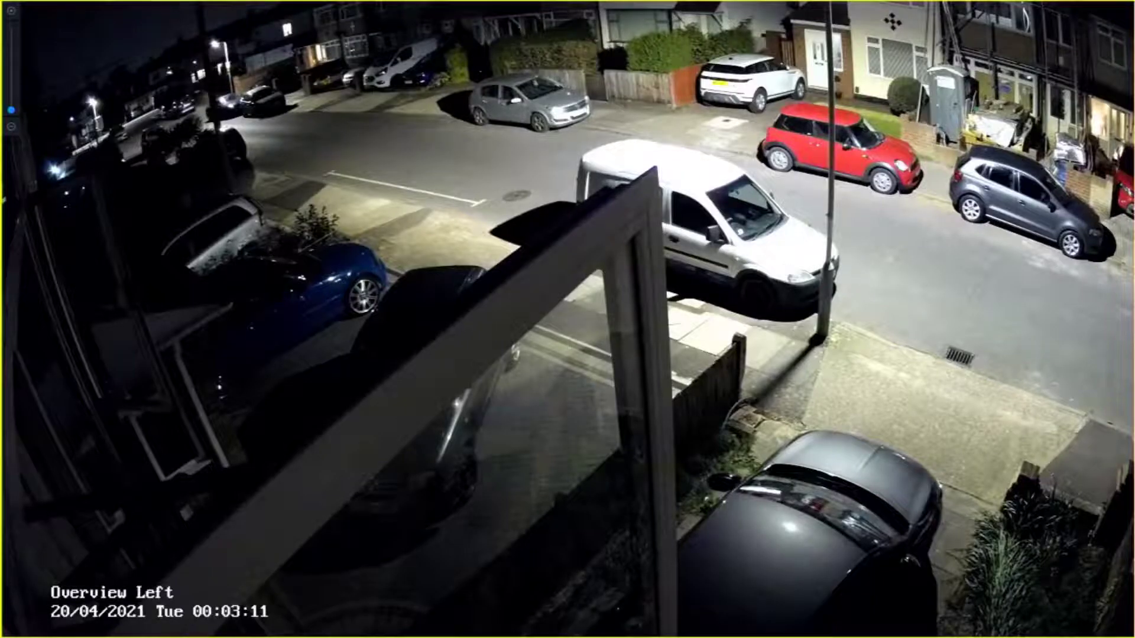
pyautogui.scroll(3, 982, 293)
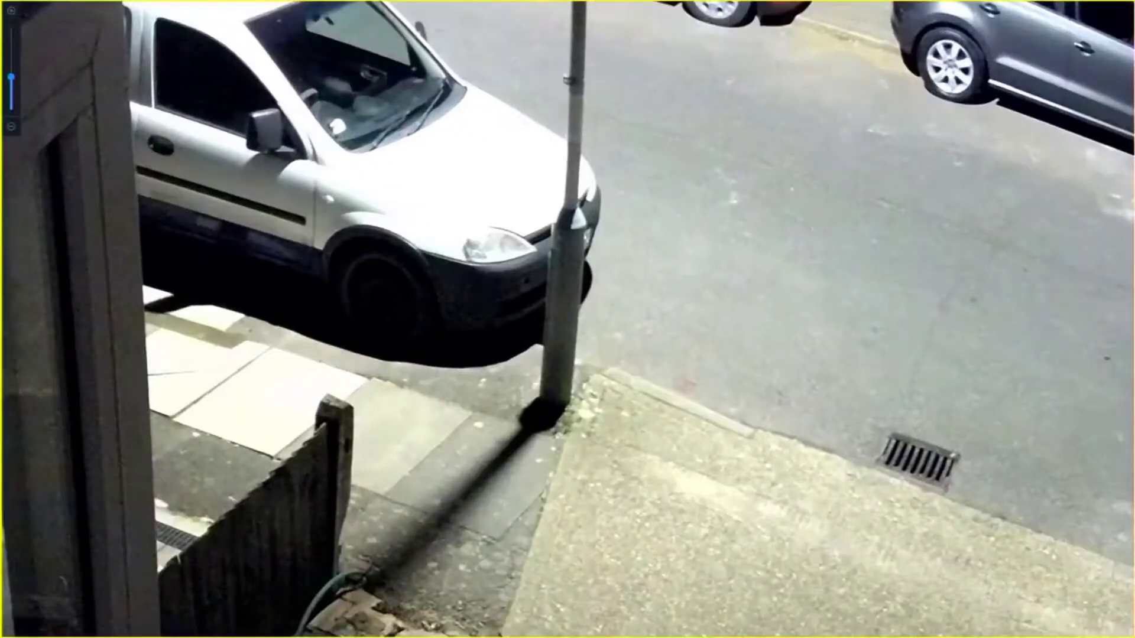
pyautogui.scroll(2, 222, 44)
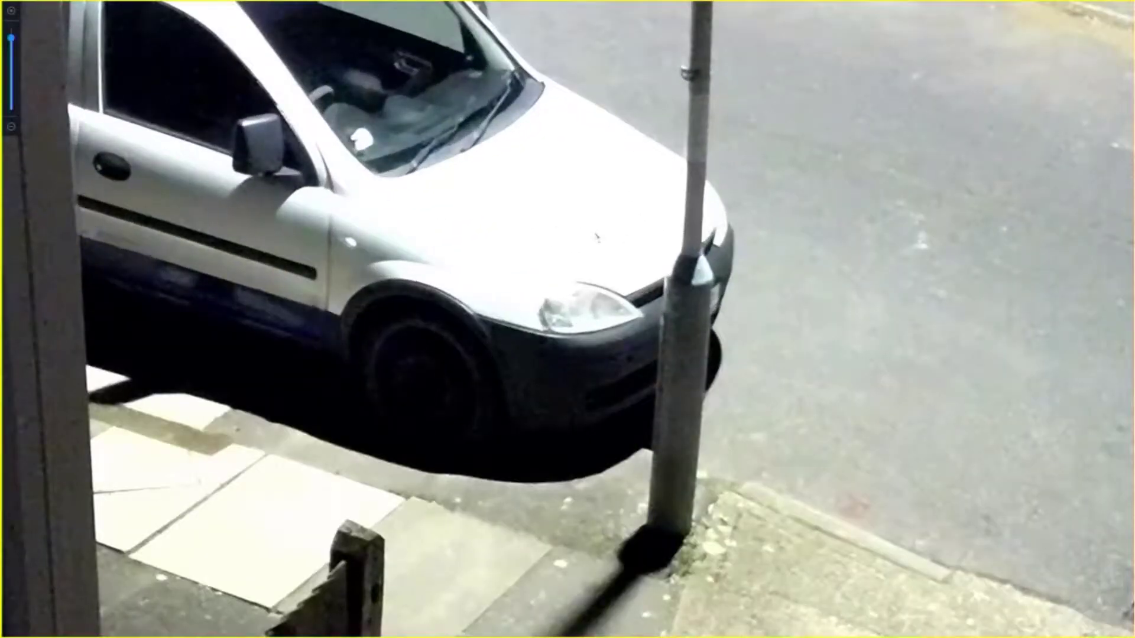
pyautogui.scroll(-5, 596, 237)
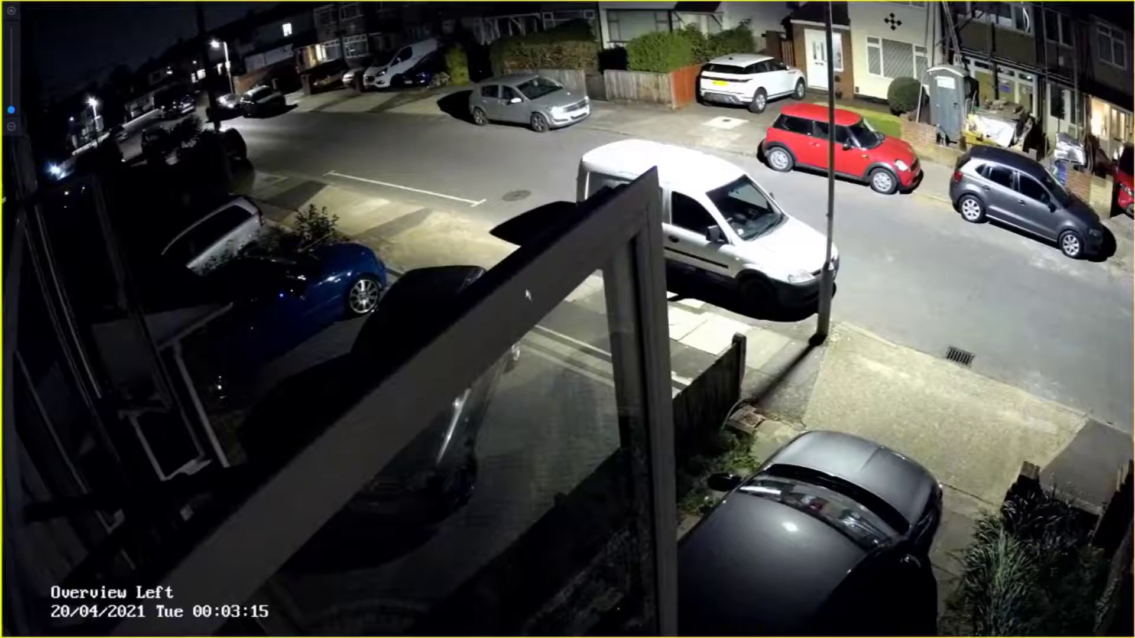
pyautogui.doubleClick(521, 264)
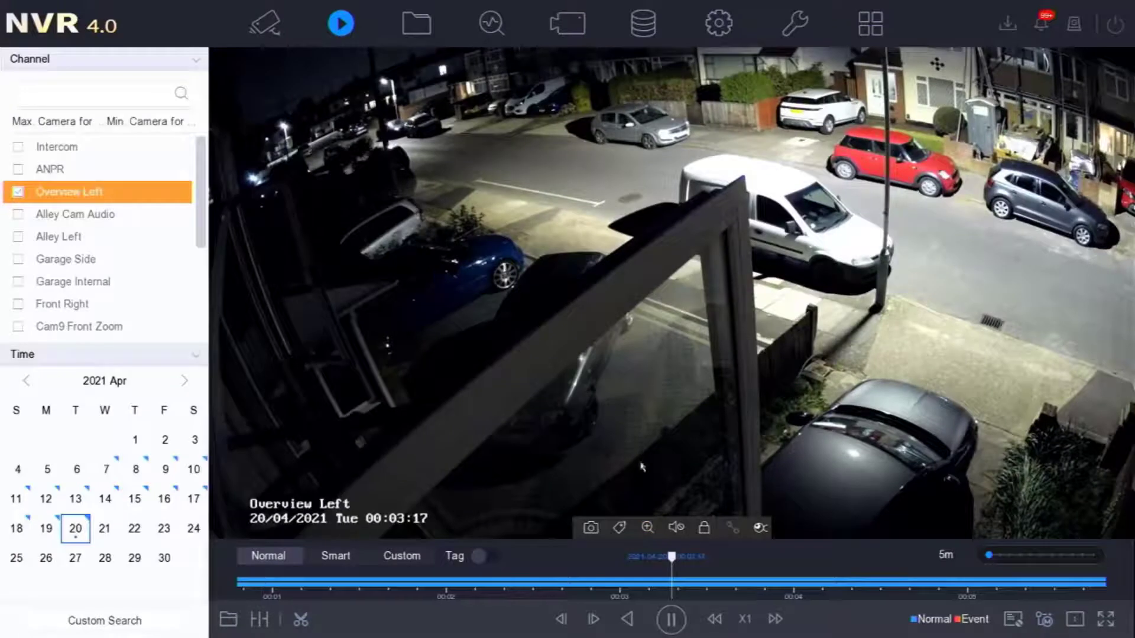
# Capture a still image from the Overview Left recording at about 00:03:21.
pyautogui.click(677, 528)
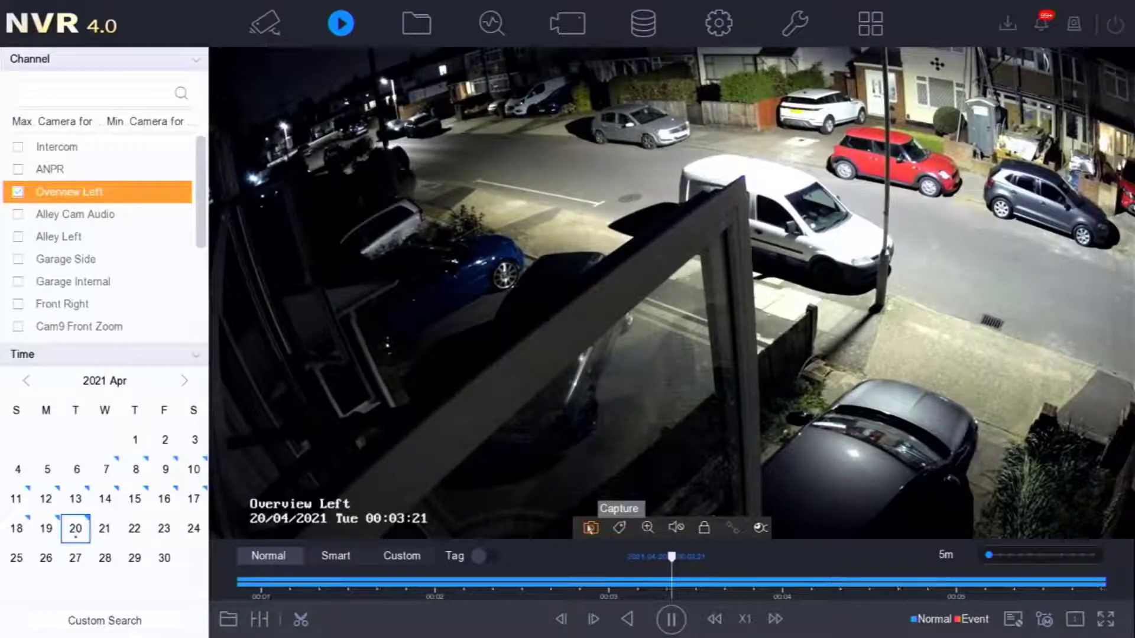
pyautogui.click(590, 527)
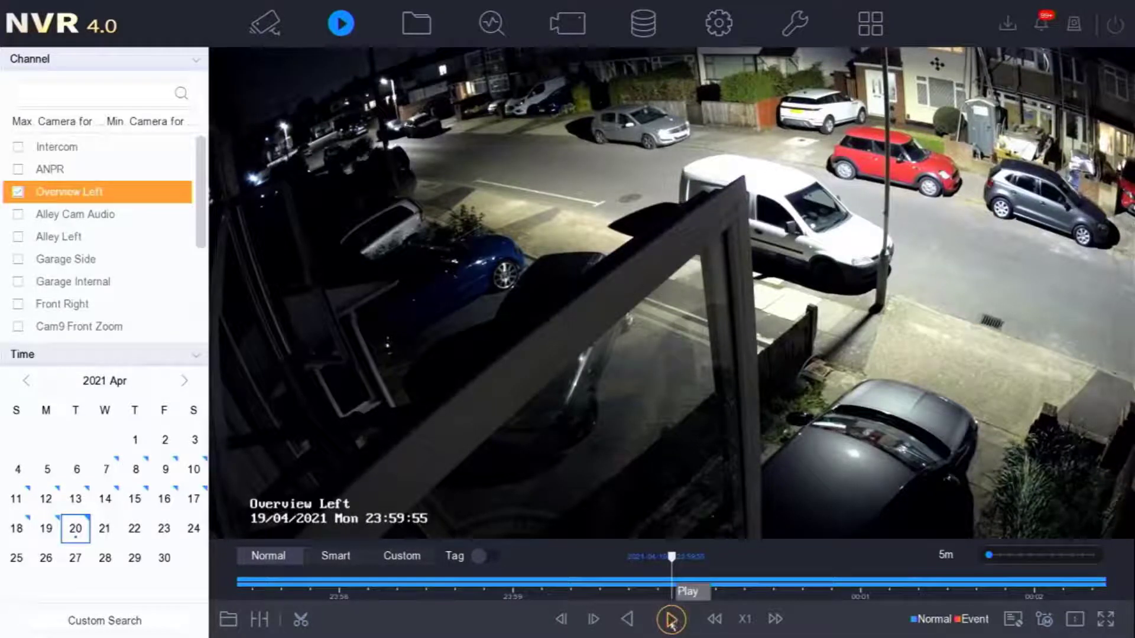
# Switch the Overview Left recording to Smart playback, play it and pause within the intrusion event at about 00:10:20.
pyautogui.click(355, 560)
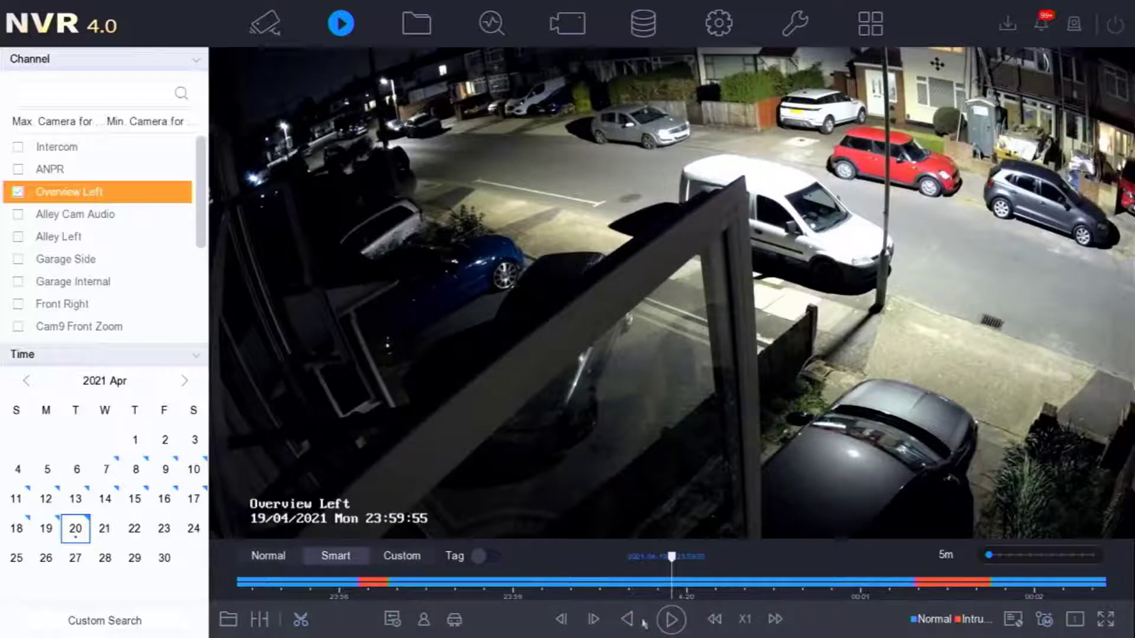
pyautogui.click(663, 622)
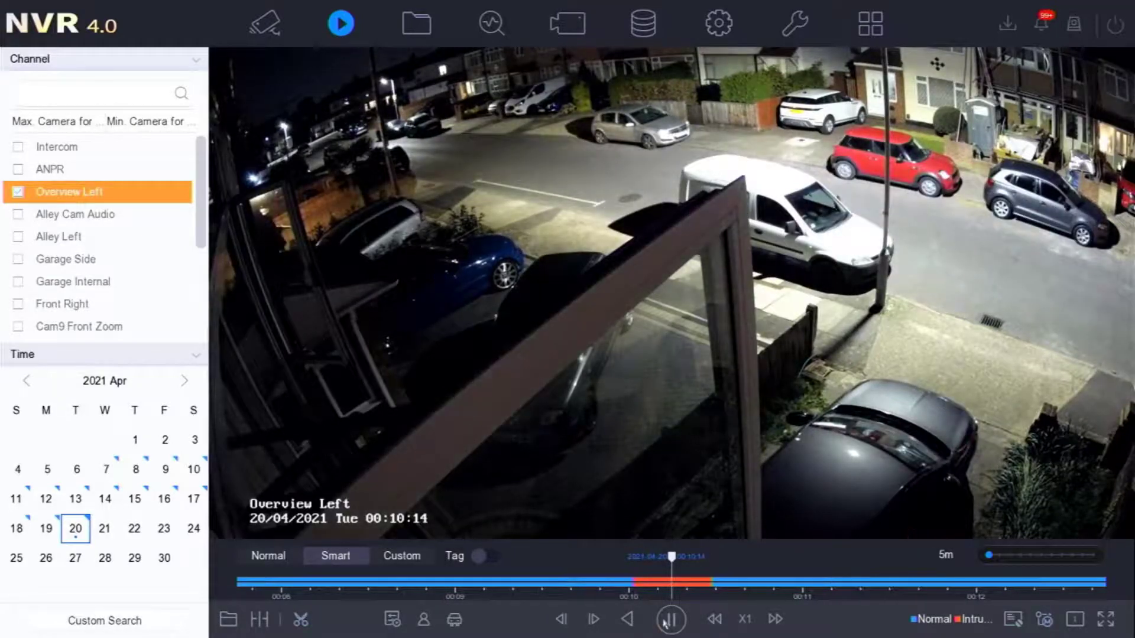
pyautogui.click(672, 620)
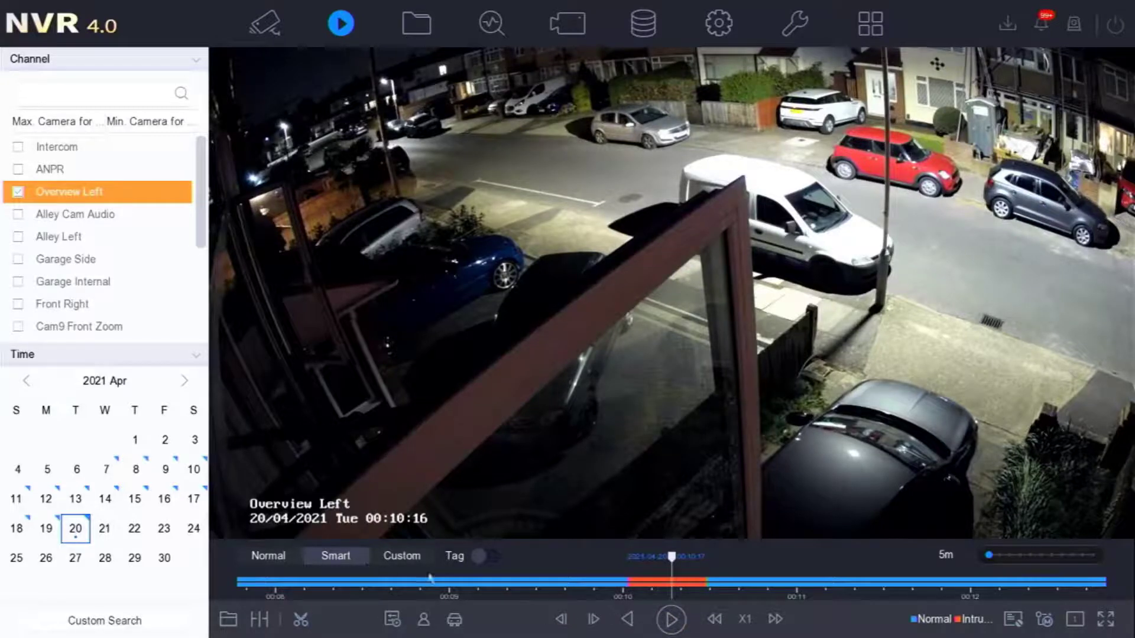
pyautogui.click(670, 625)
# Clip Overview Left from about 00:09:05 to 00:11:35, export video and log to USB Flash Disk 1-1 with the Default backup type, and check progress.
pyautogui.click(301, 619)
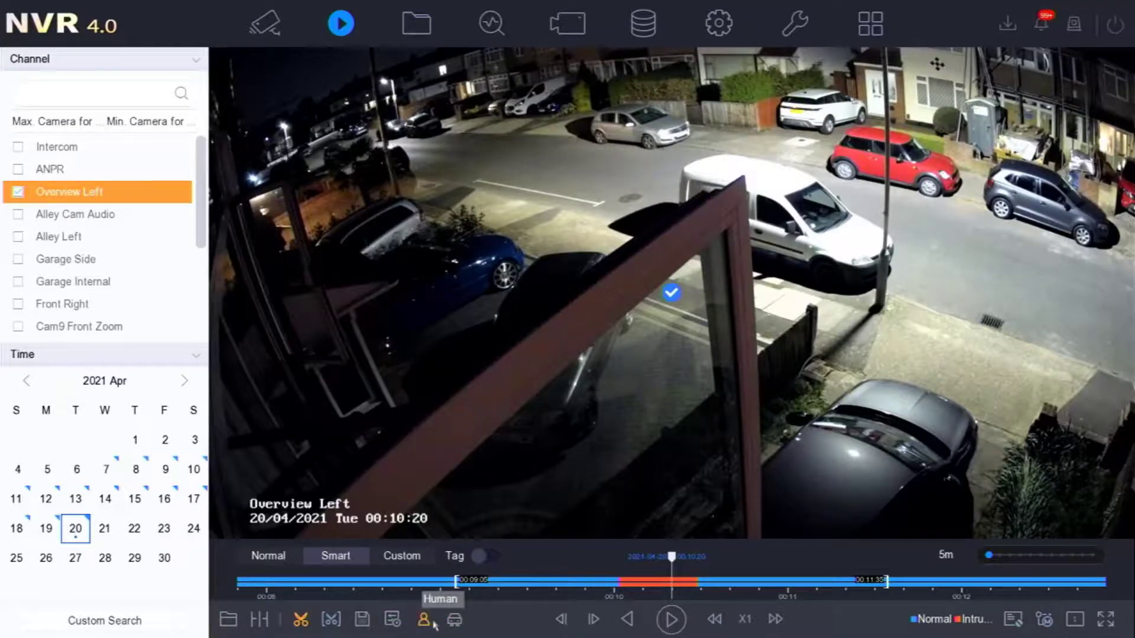
pyautogui.click(362, 622)
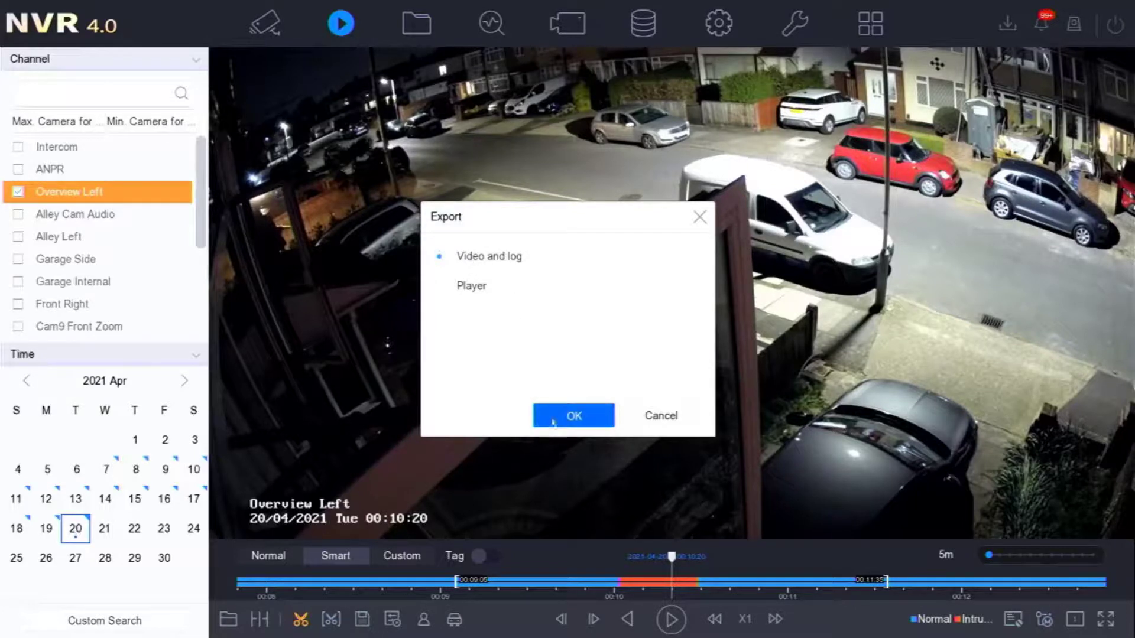
pyautogui.click(573, 416)
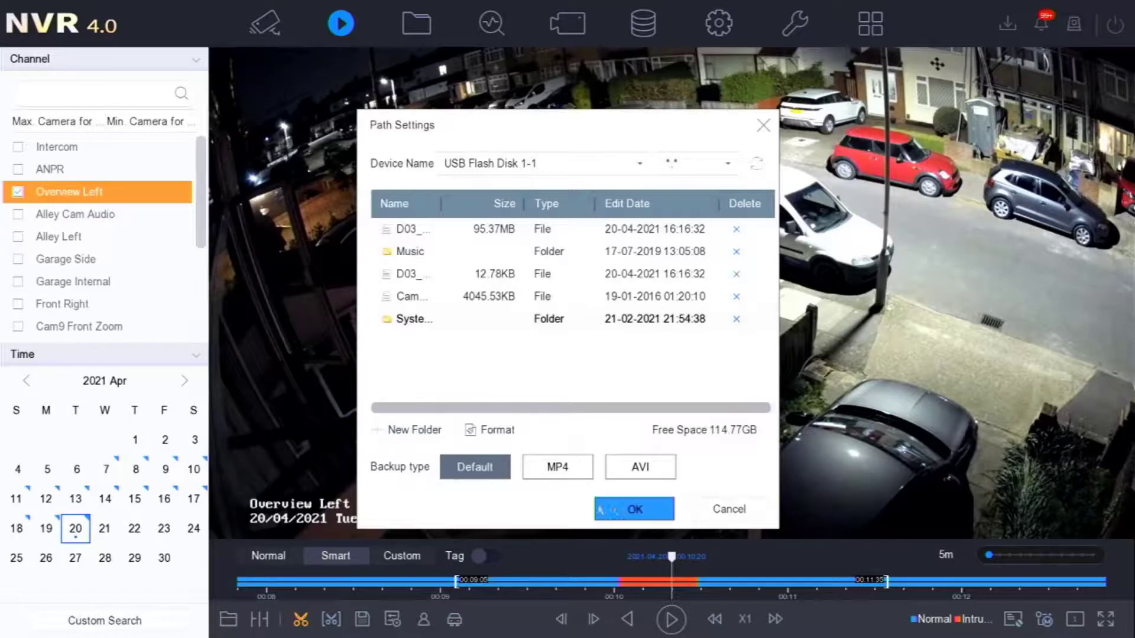
pyautogui.click(619, 510)
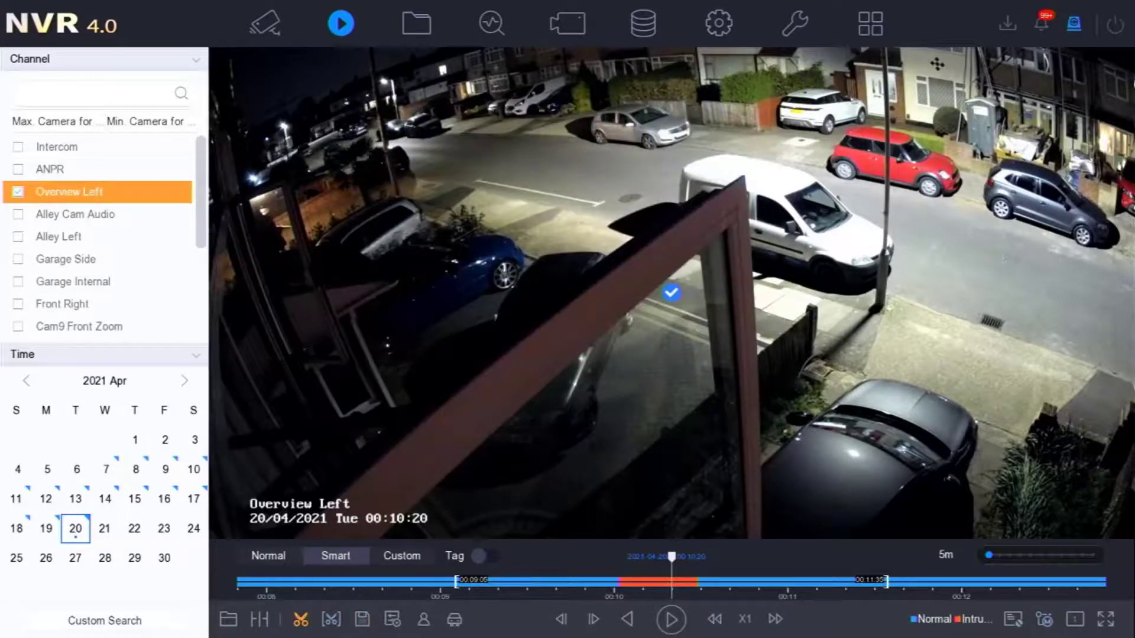
pyautogui.click(1077, 25)
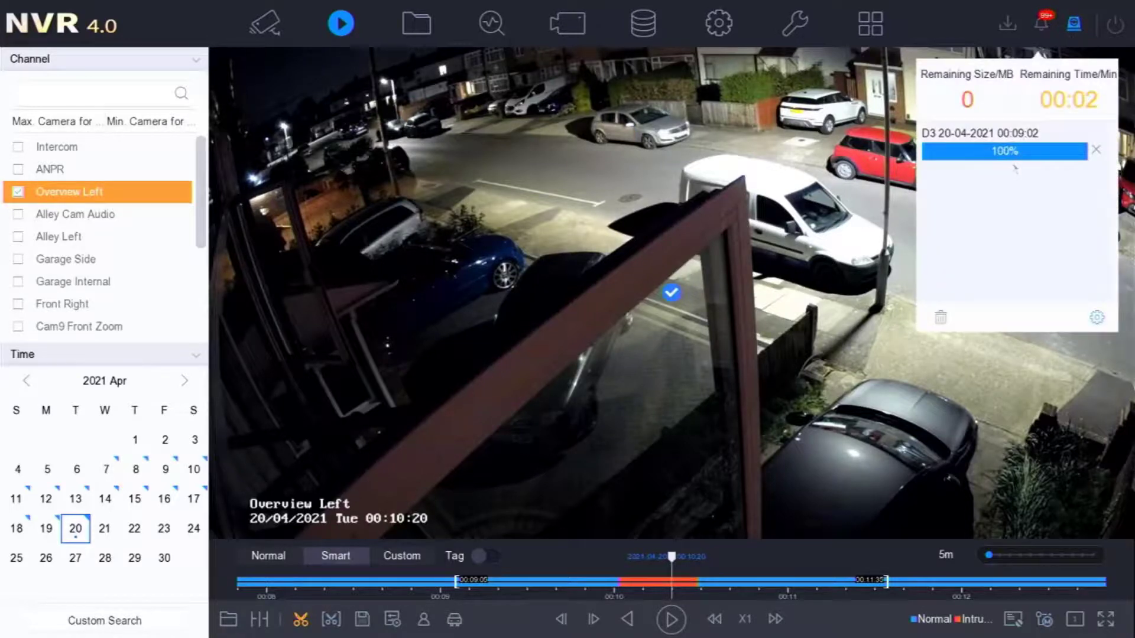
pyautogui.click(1076, 34)
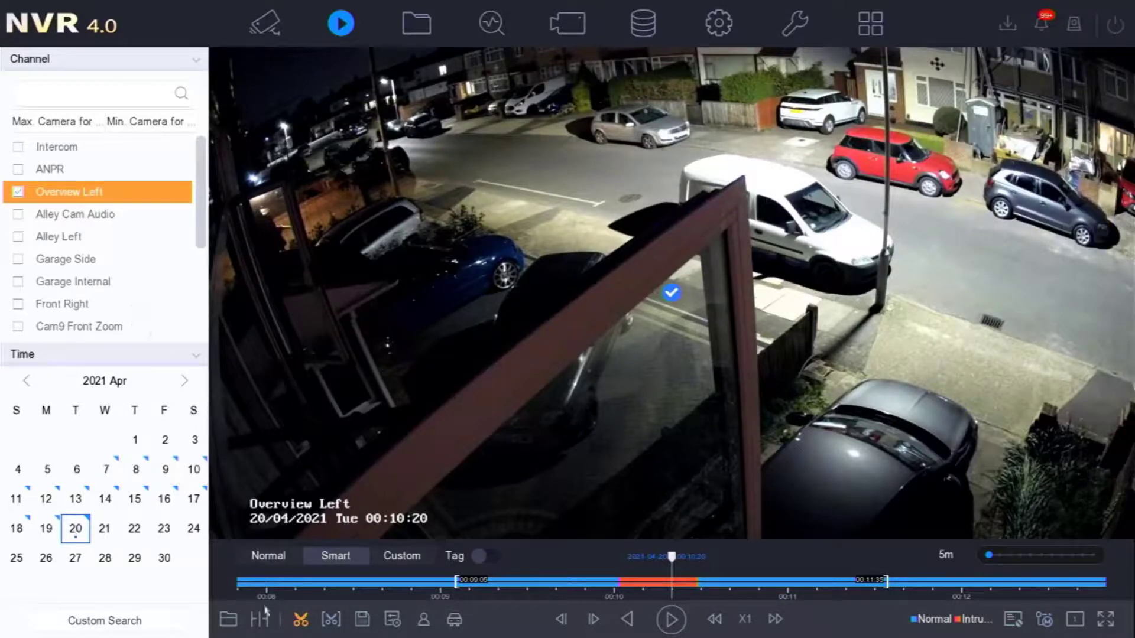
pyautogui.click(227, 618)
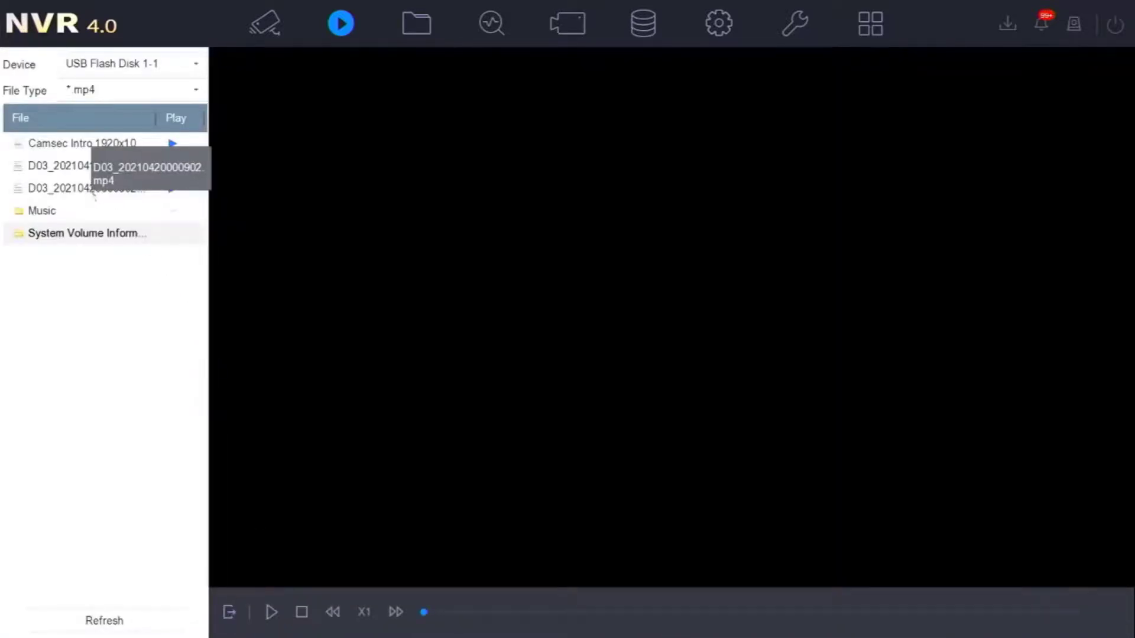
pyautogui.doubleClick(94, 190)
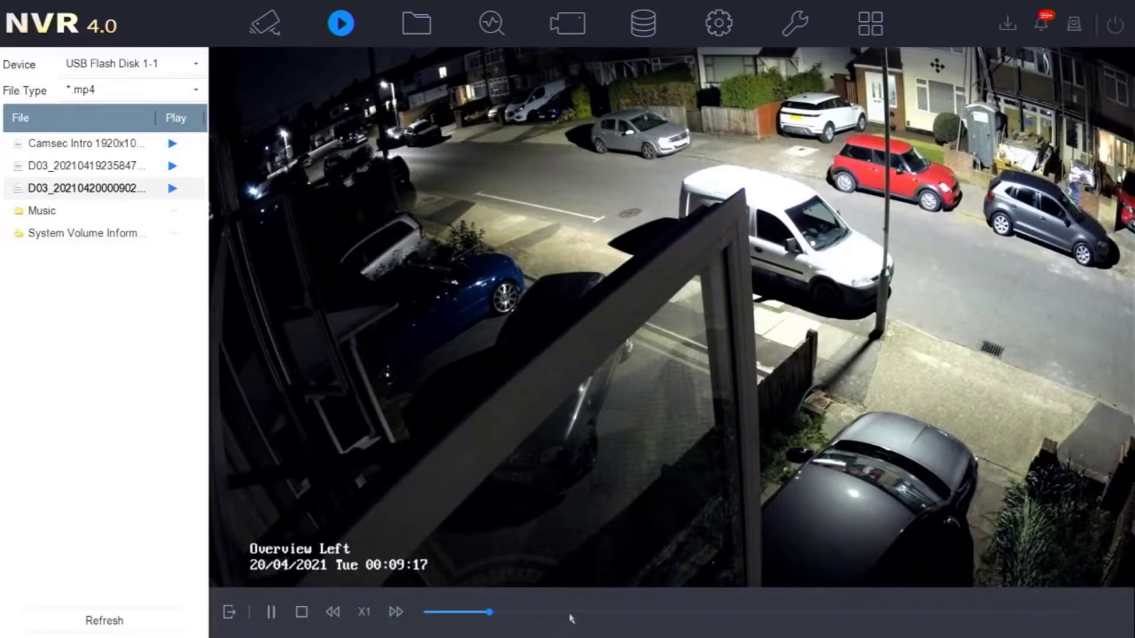
pyautogui.moveTo(570, 612); pyautogui.dragTo(748, 610)
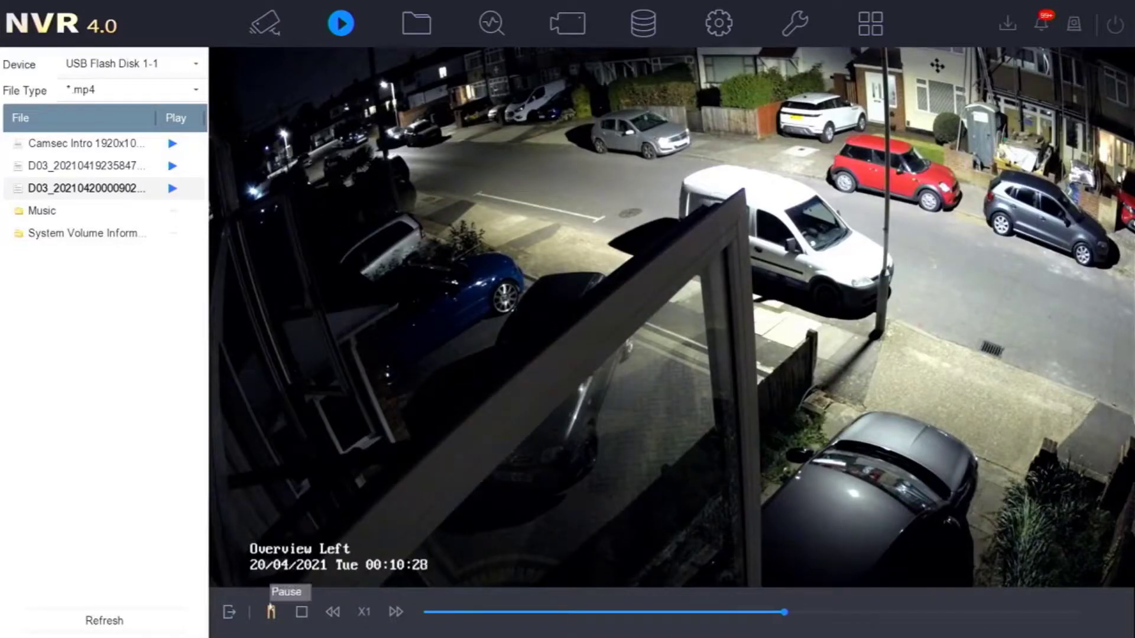
# Leave external file playback and pause the Overview Left recording in Normal mode at about 00:03:38.
pyautogui.click(228, 612)
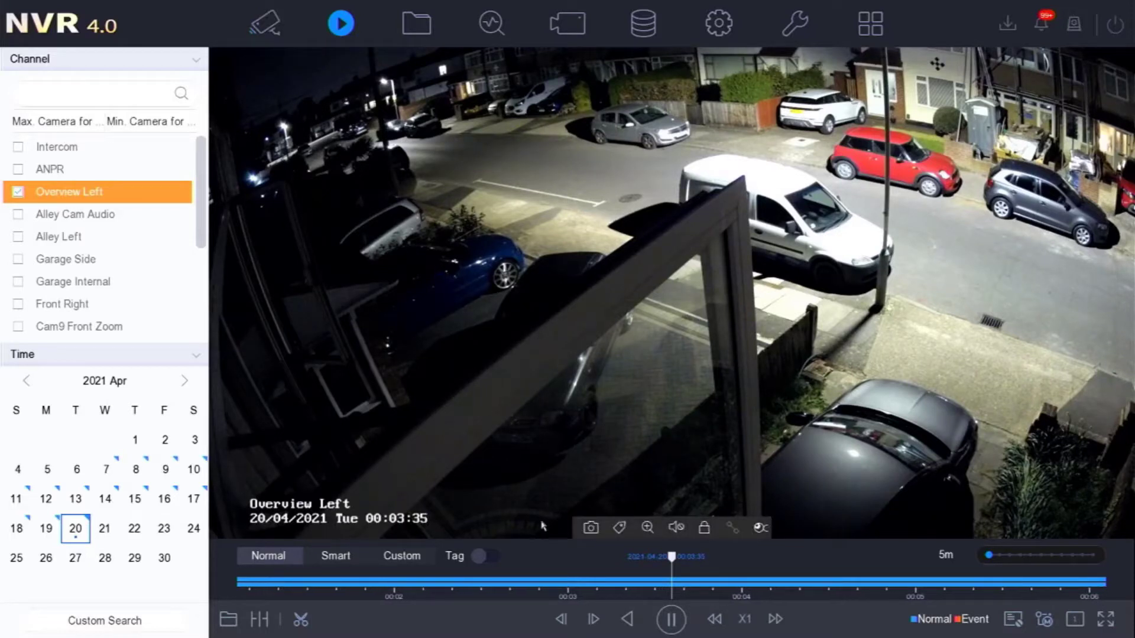
pyautogui.click(670, 621)
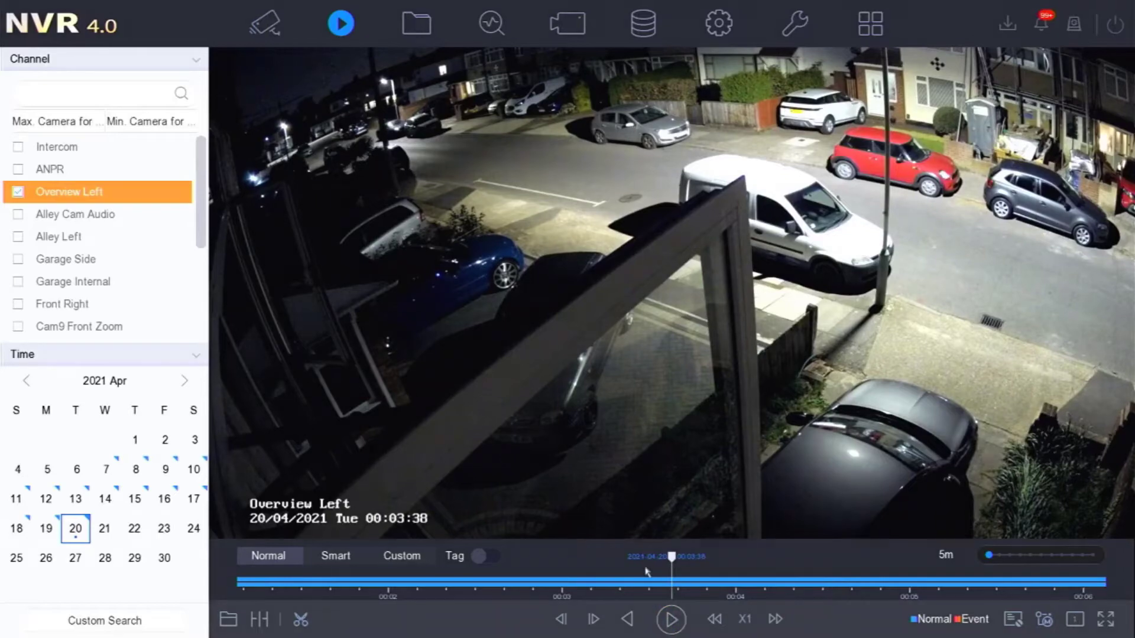